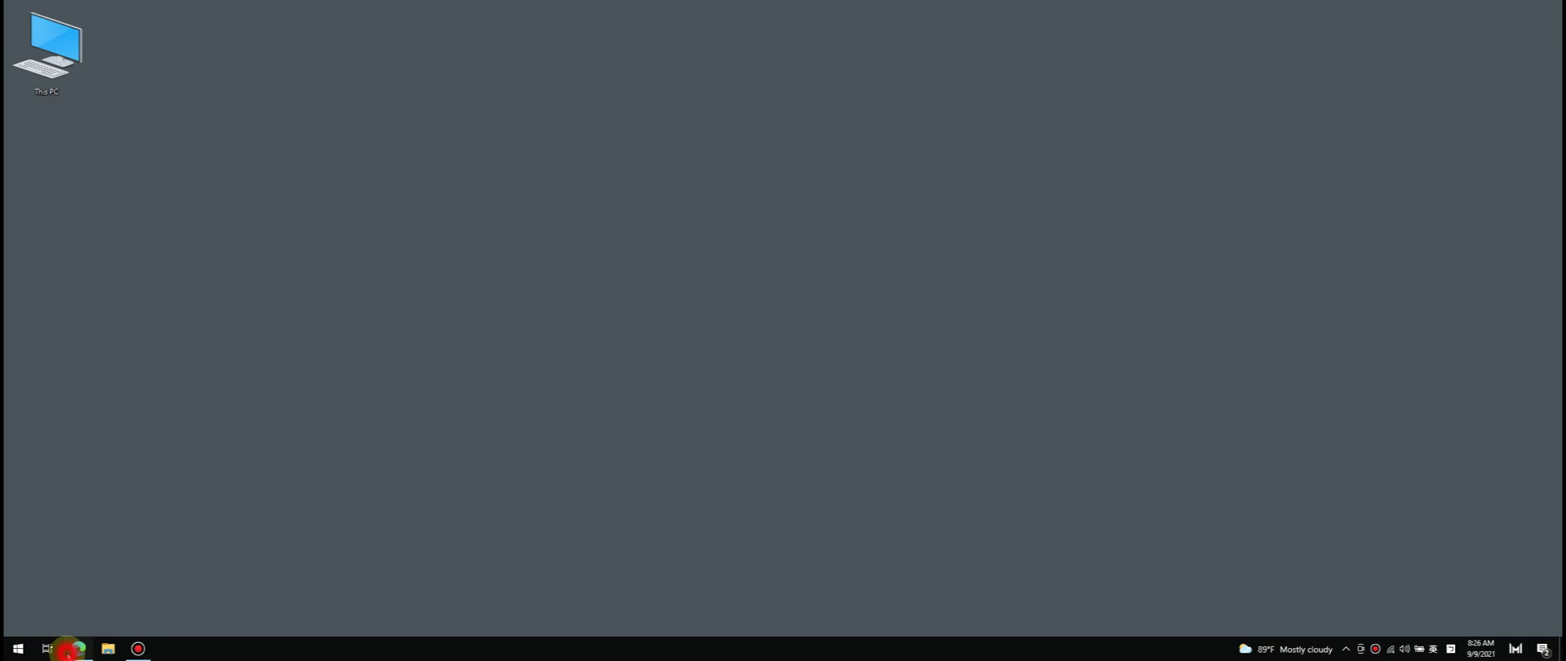
- Download EVO Collaborator for Outlook 32 and 64 bit English from us.evomailserver.com into the Downloads folder
{"action": "left_click", "coordinate": [1091, 49]}
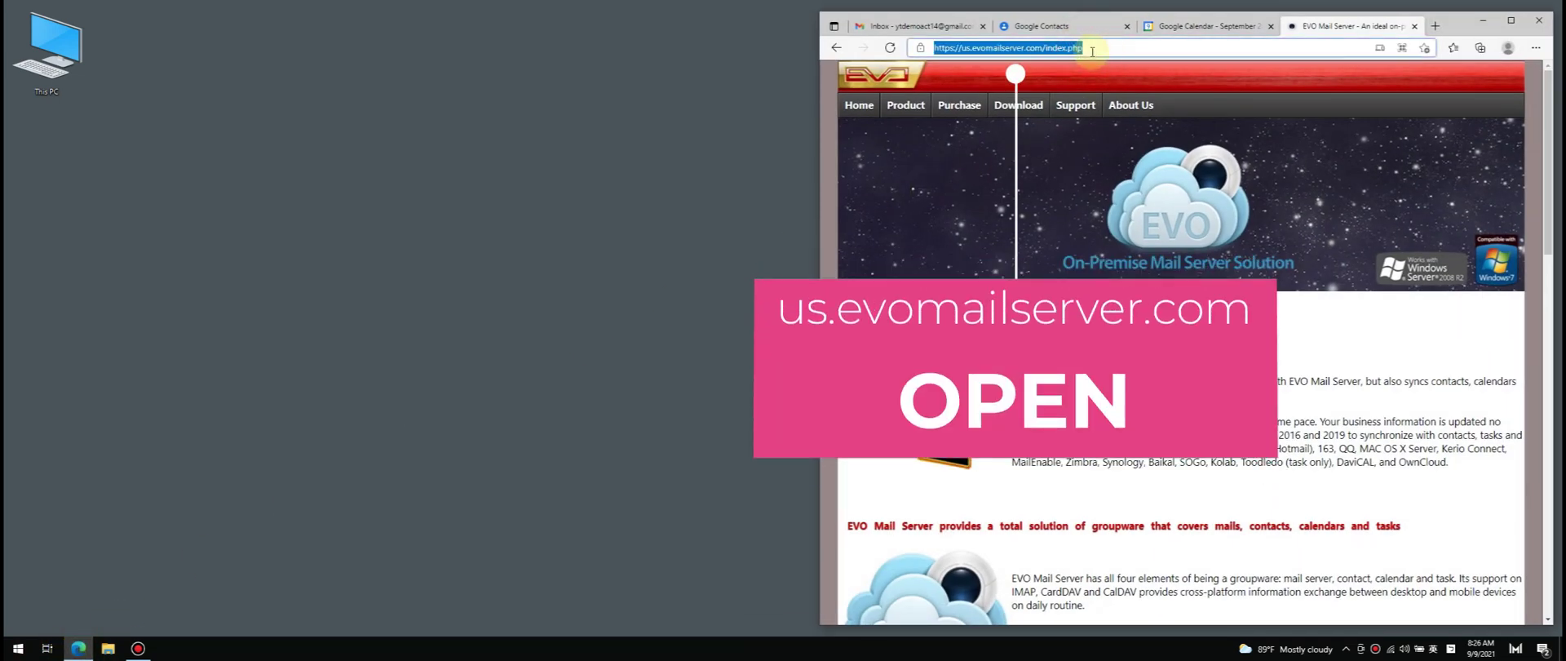
{"action": "left_click", "coordinate": [1016, 112]}
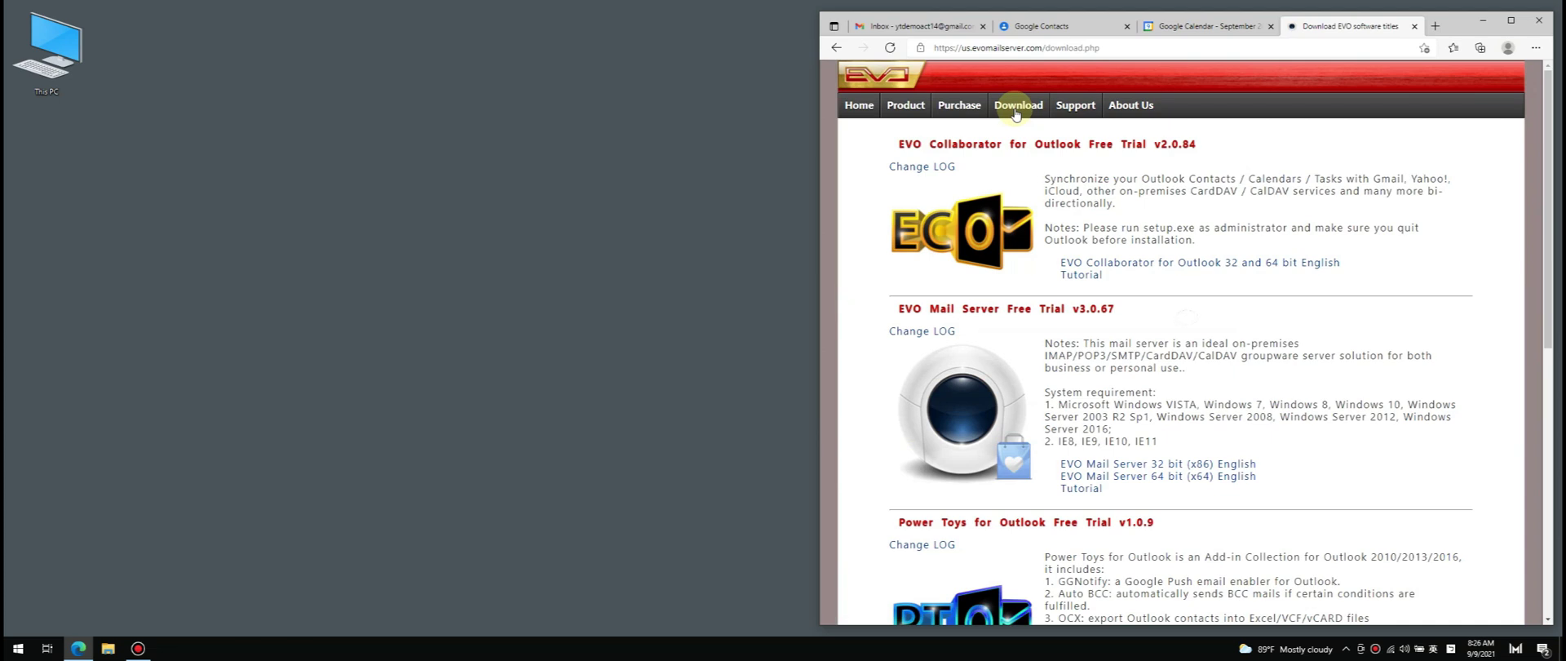
{"action": "left_click", "coordinate": [1225, 266]}
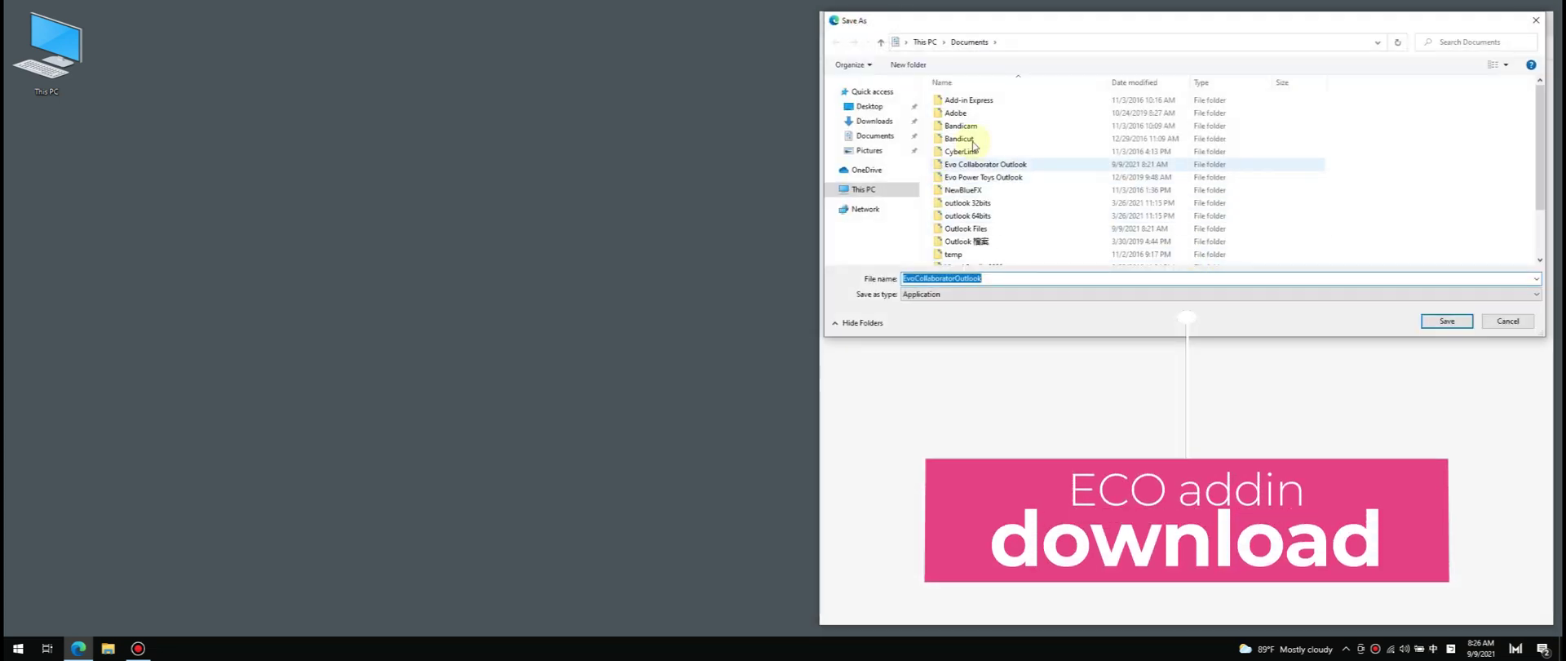
{"action": "left_click", "coordinate": [873, 120]}
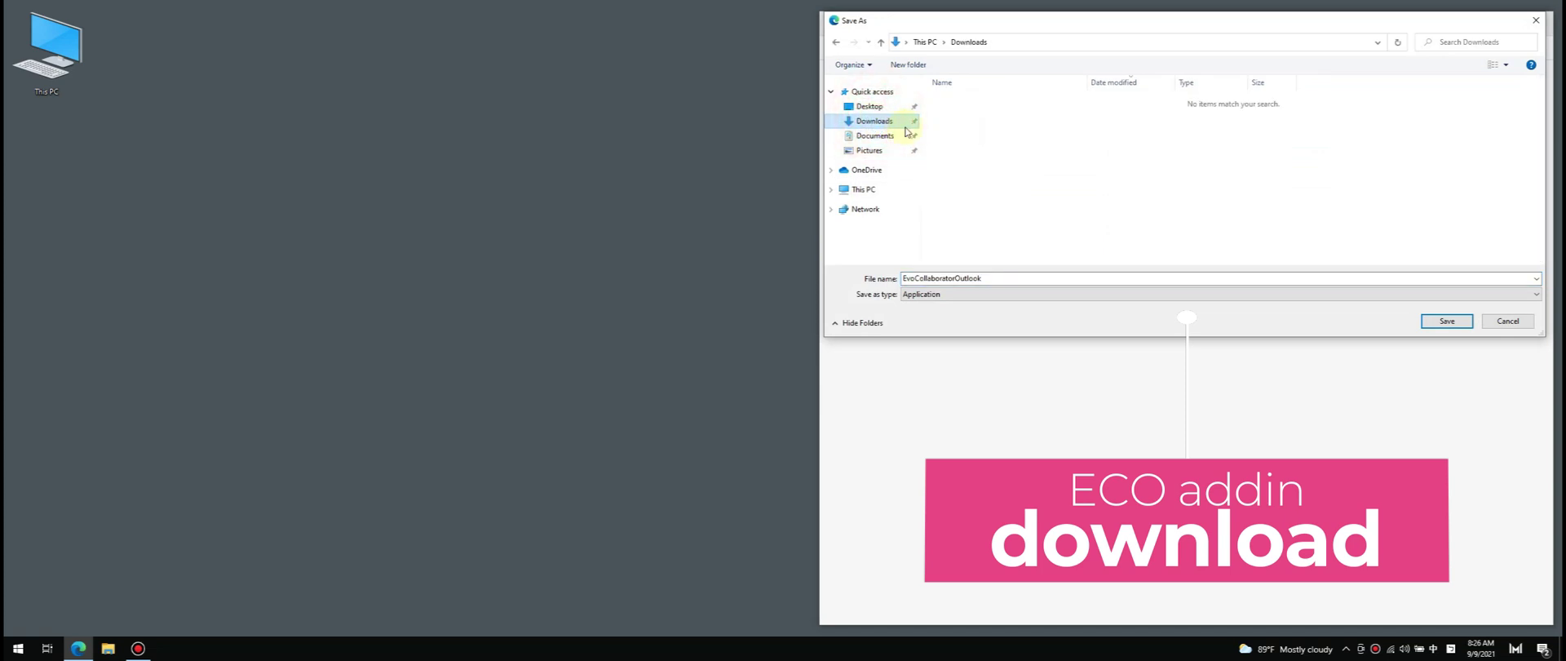
{"action": "left_click", "coordinate": [1443, 325]}
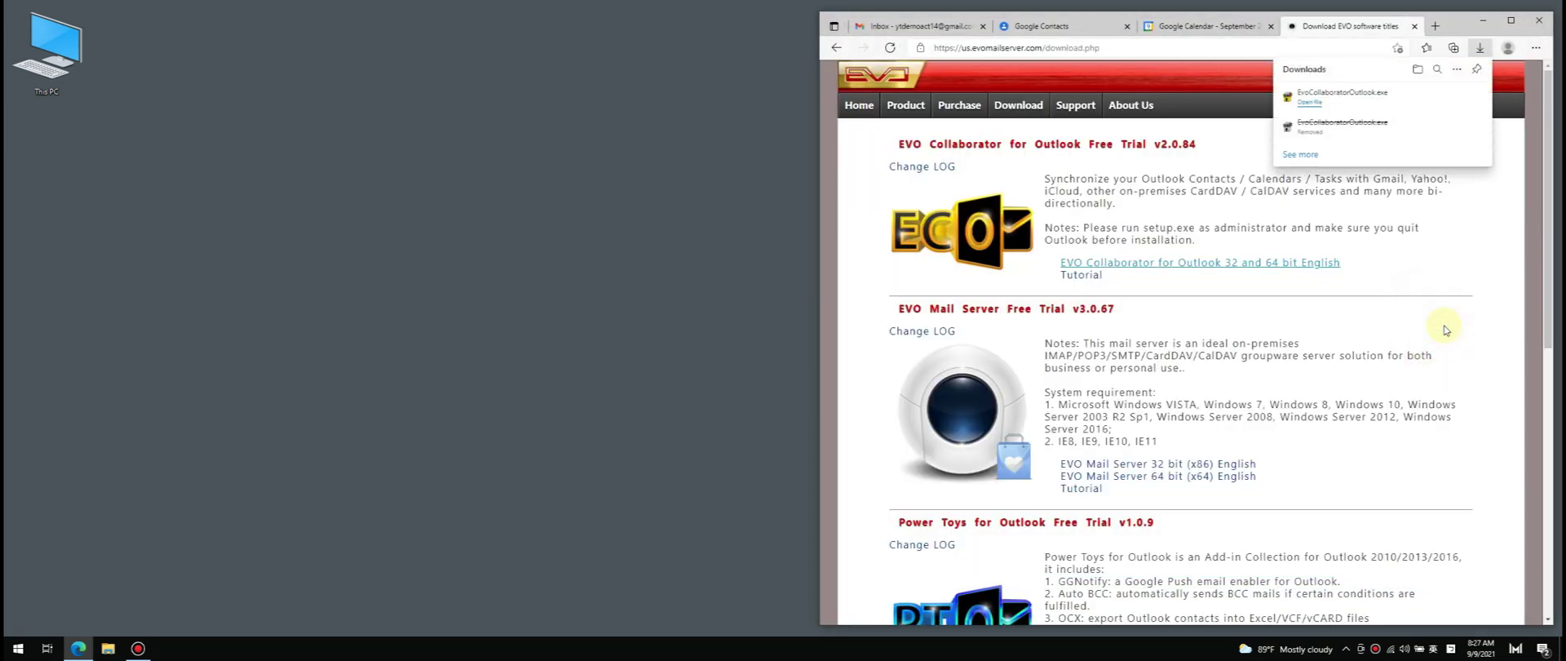
- Run the downloaded EvoCollaboratorOutlook.exe, extract it to the default folder and complete the setup wizard with its default options
{"action": "left_click", "coordinate": [1317, 103]}
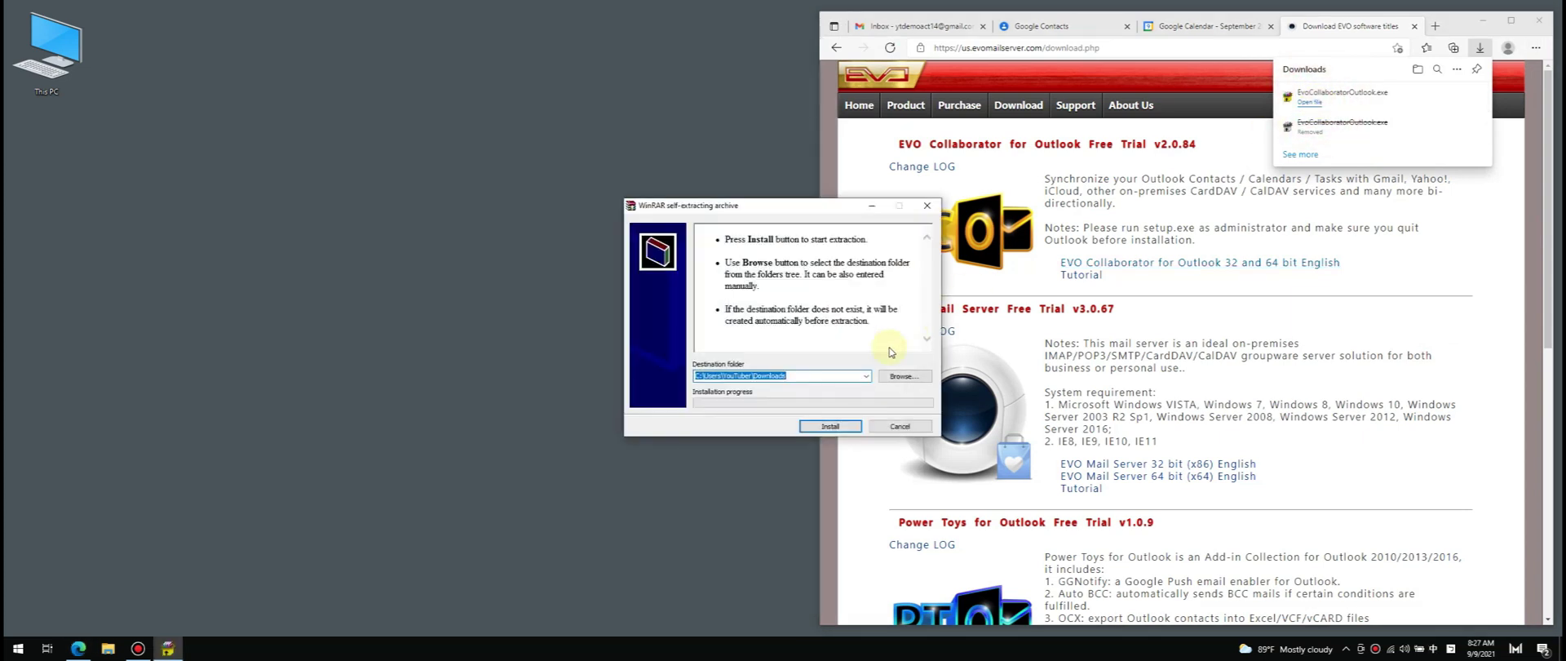
{"action": "left_click", "coordinate": [838, 432]}
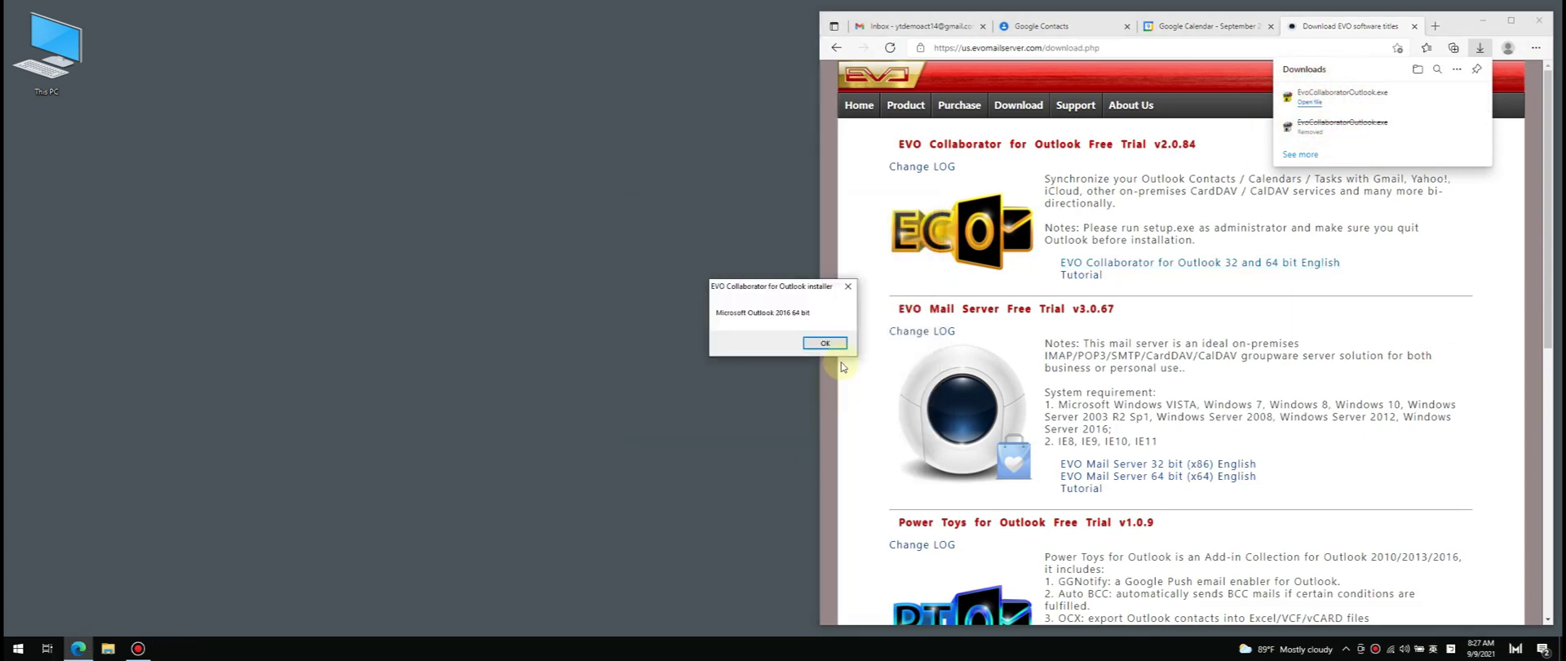
{"action": "left_click", "coordinate": [837, 349]}
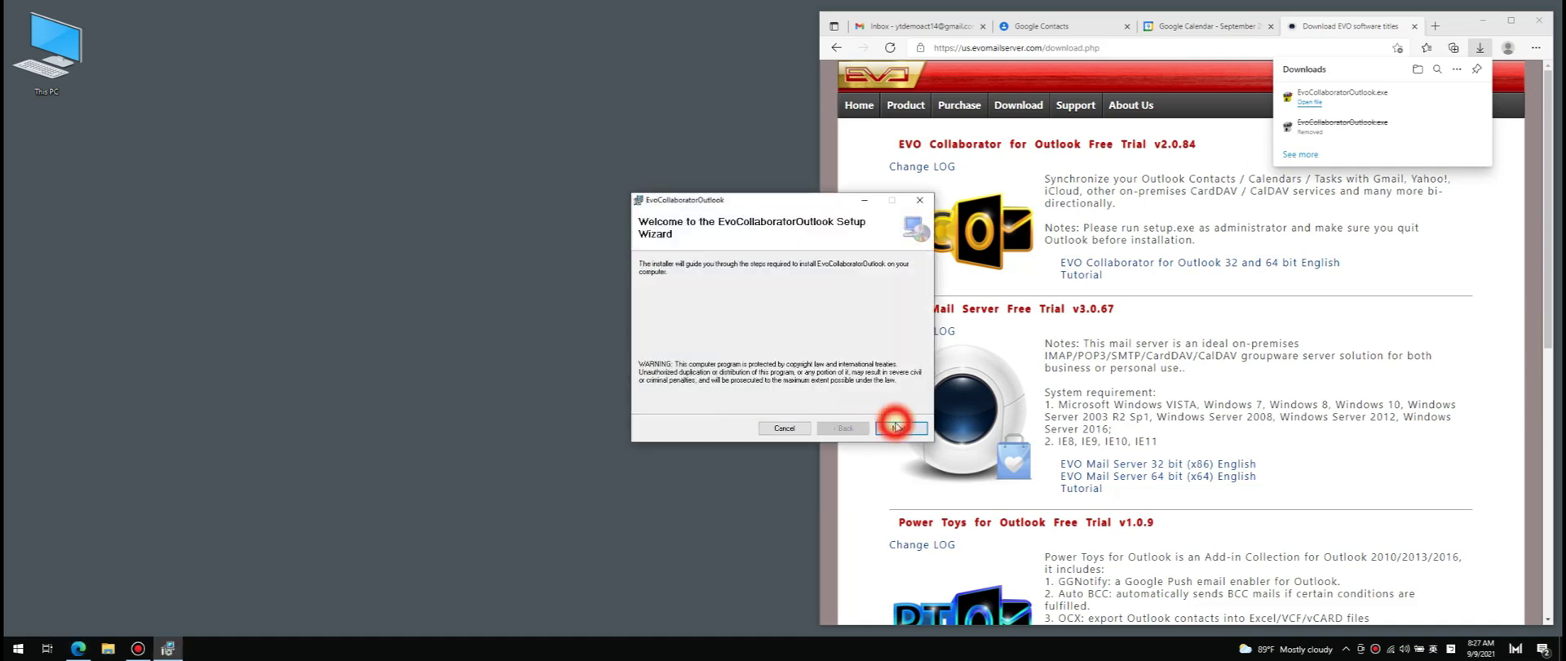
{"action": "left_click", "coordinate": [895, 423]}
{"action": "left_click", "coordinate": [897, 424]}
{"action": "left_click", "coordinate": [897, 425]}
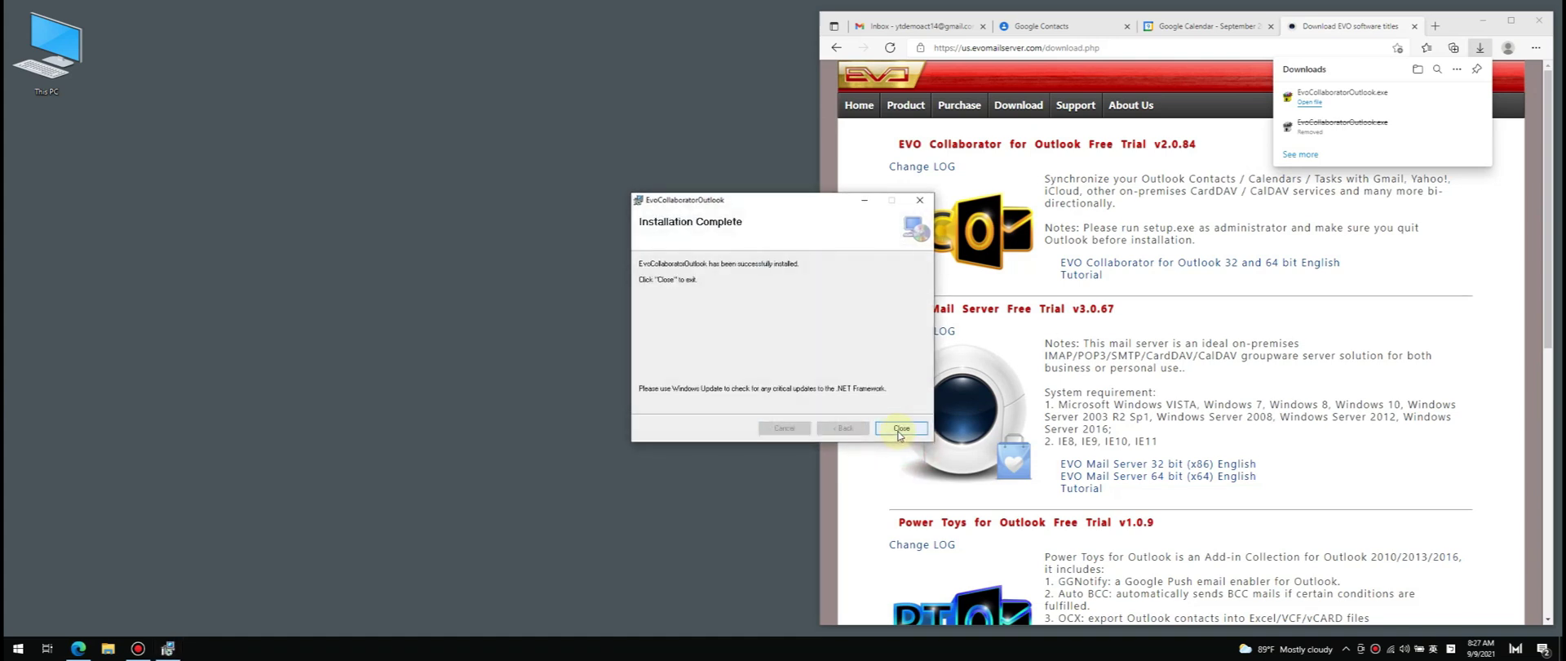
{"action": "left_click", "coordinate": [897, 428]}
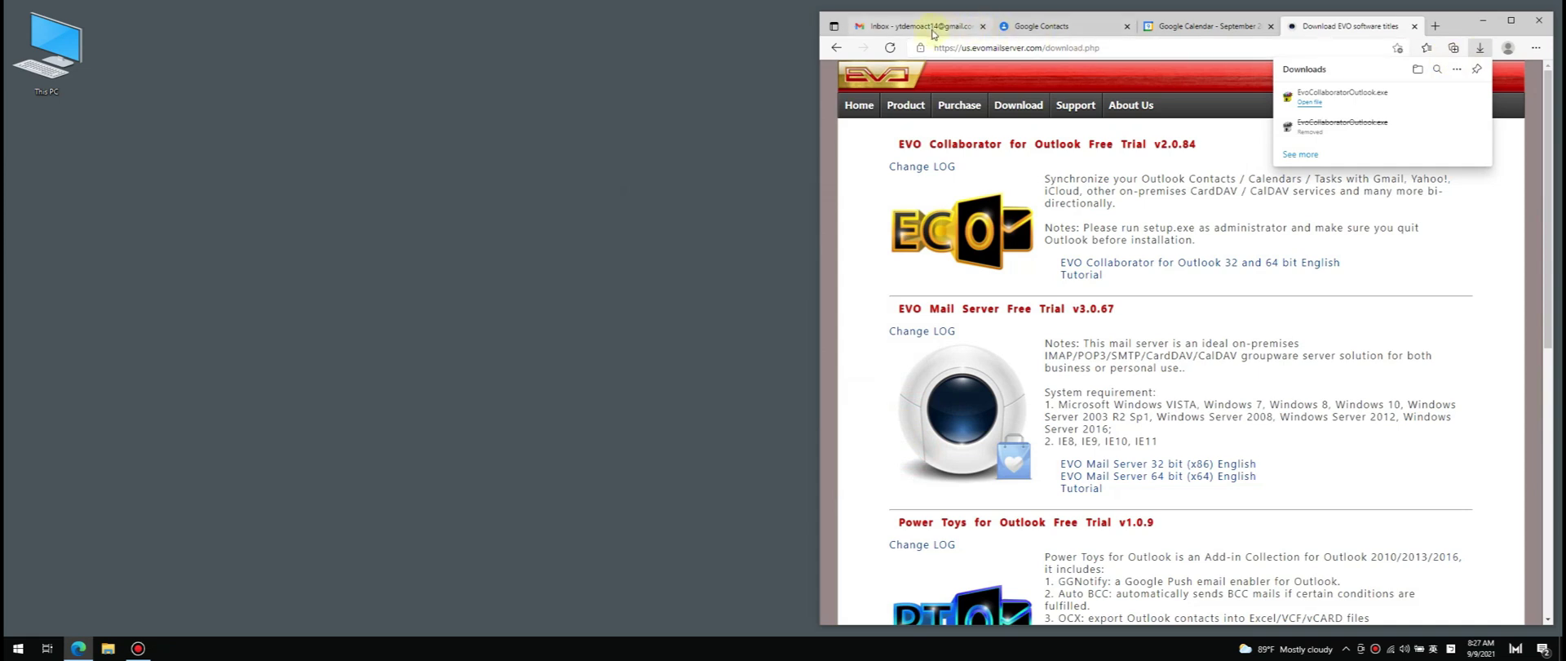
- Show the Gmail inbox in the browser, then launch Outlook 2016 and display the Gmail account's inbox with the EVO commands in a slightly wider window
{"action": "left_click", "coordinate": [922, 26]}
{"action": "left_click", "coordinate": [17, 648]}
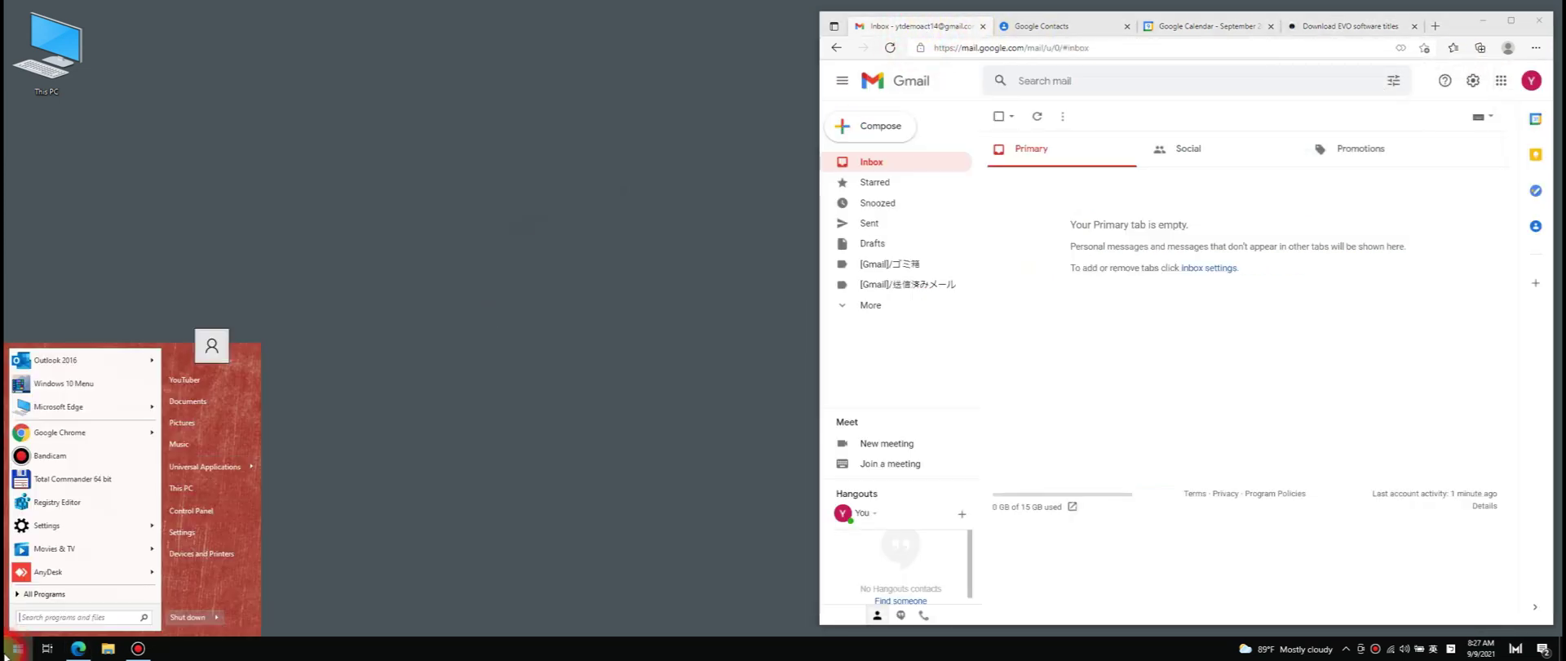
{"action": "left_click", "coordinate": [64, 365]}
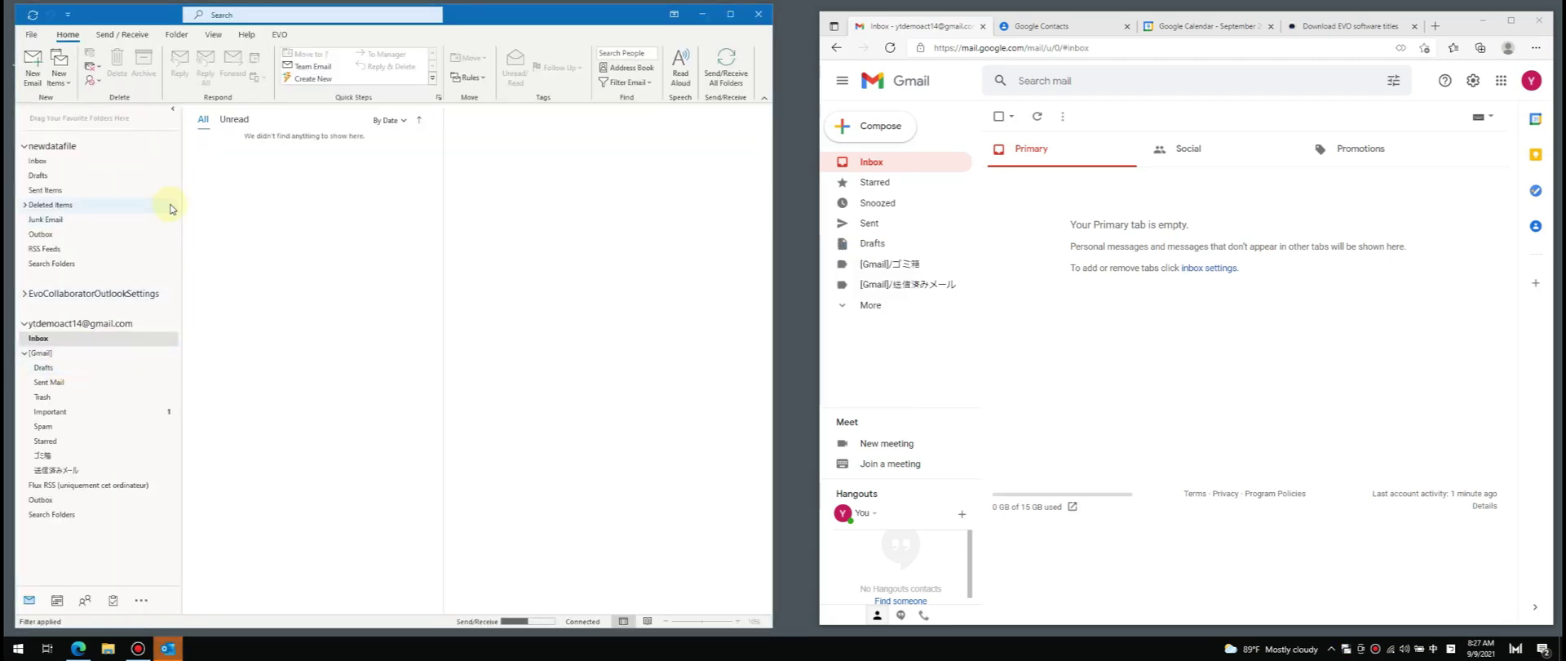
{"action": "left_click", "coordinate": [280, 35]}
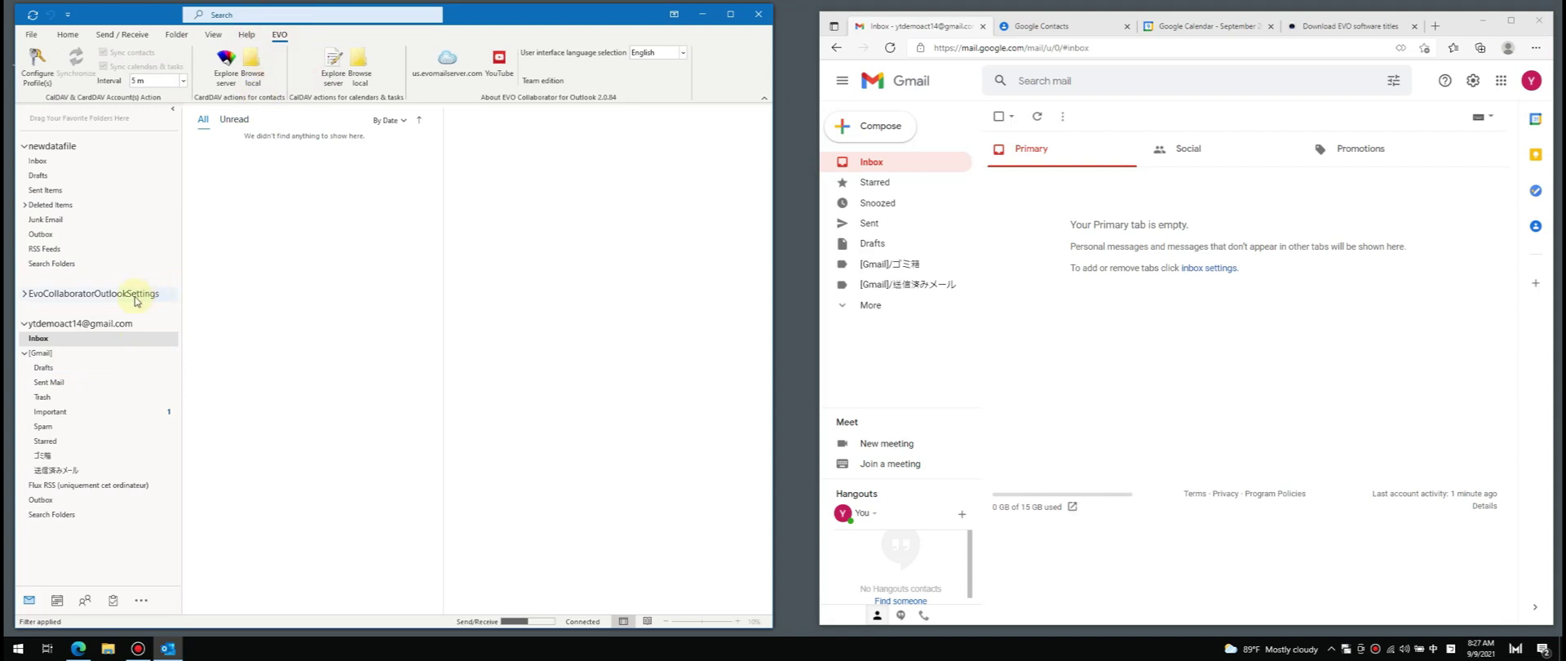
{"action": "left_click", "coordinate": [71, 338]}
{"action": "left_click_drag", "start_coordinate": [773, 282], "coordinate": [800, 281]}
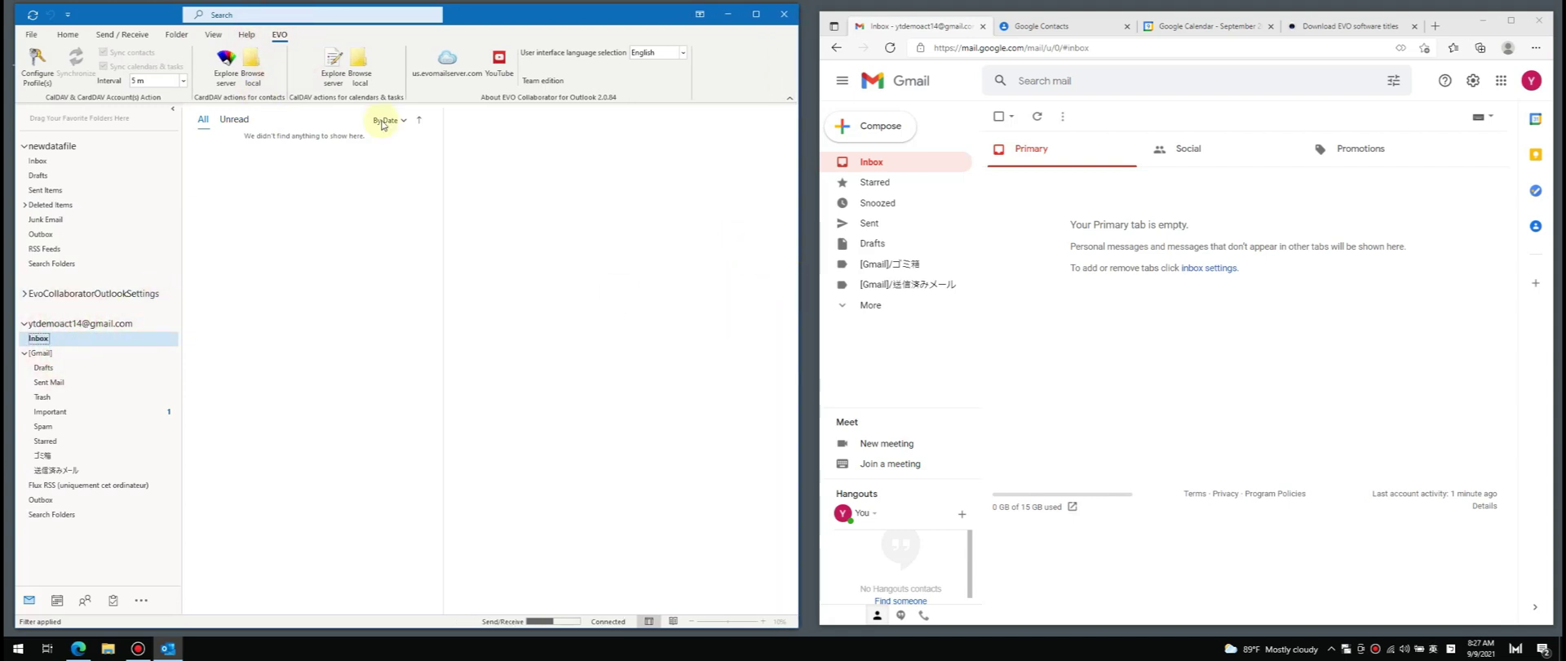
- Open the EVO profile configuration, fill in the account's e-mail address for the Gmail profile and start its connection test
{"action": "left_click", "coordinate": [37, 73]}
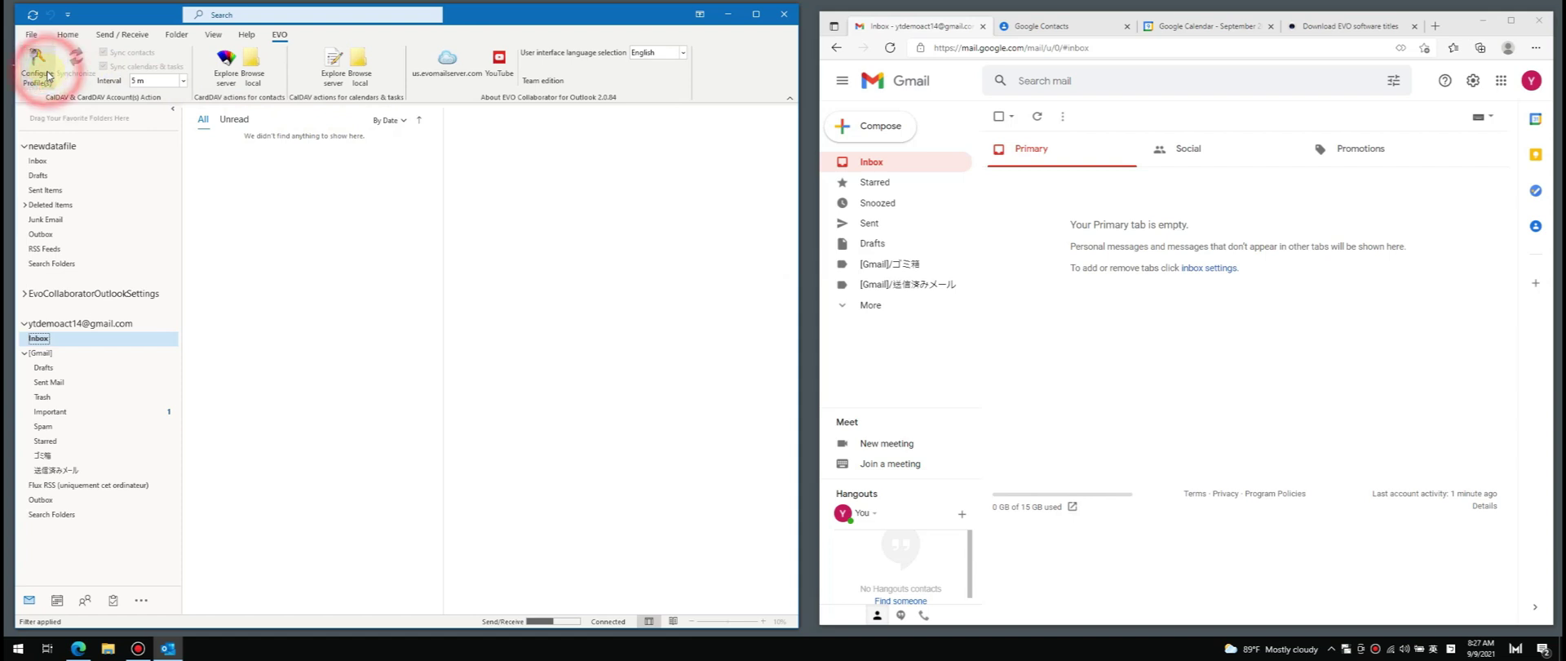
{"action": "left_click_drag", "start_coordinate": [659, 153], "coordinate": [352, 151]}
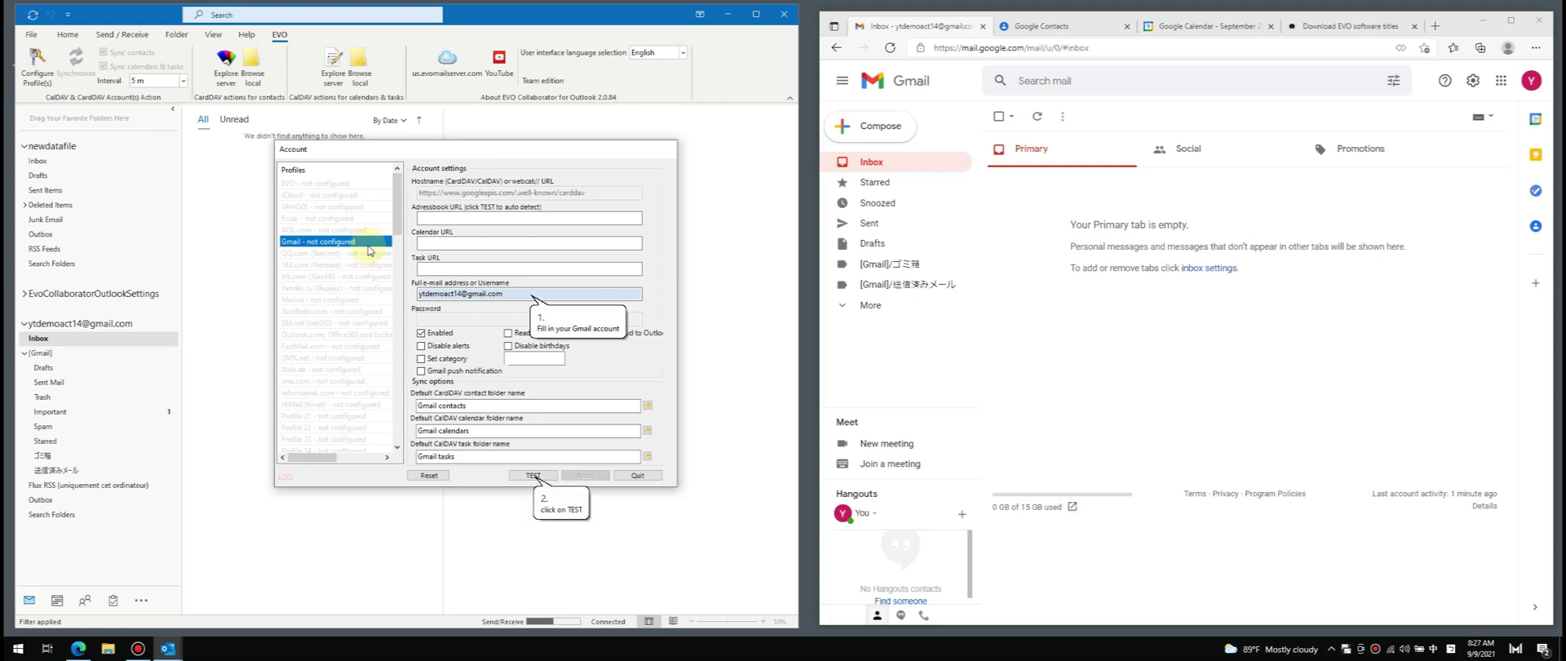
{"action": "left_click", "coordinate": [528, 296]}
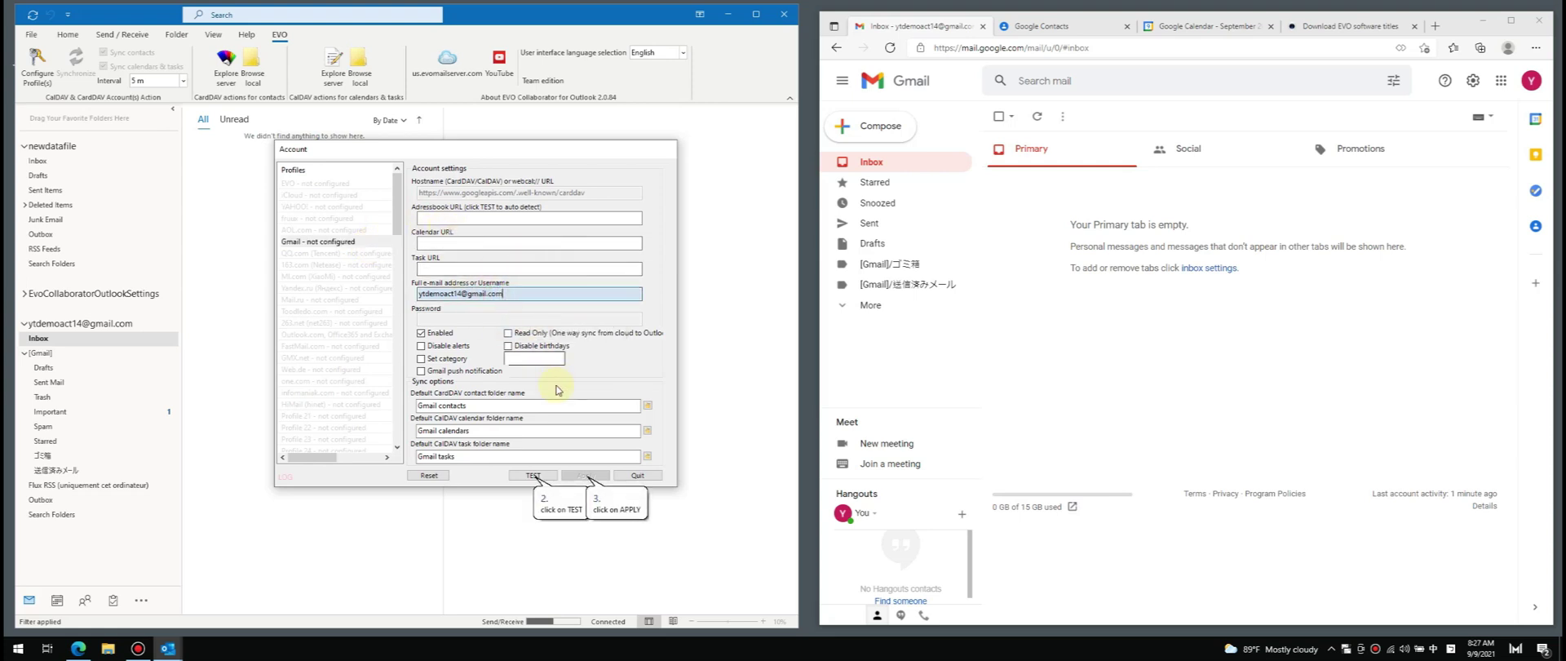
{"action": "left_click", "coordinate": [535, 476]}
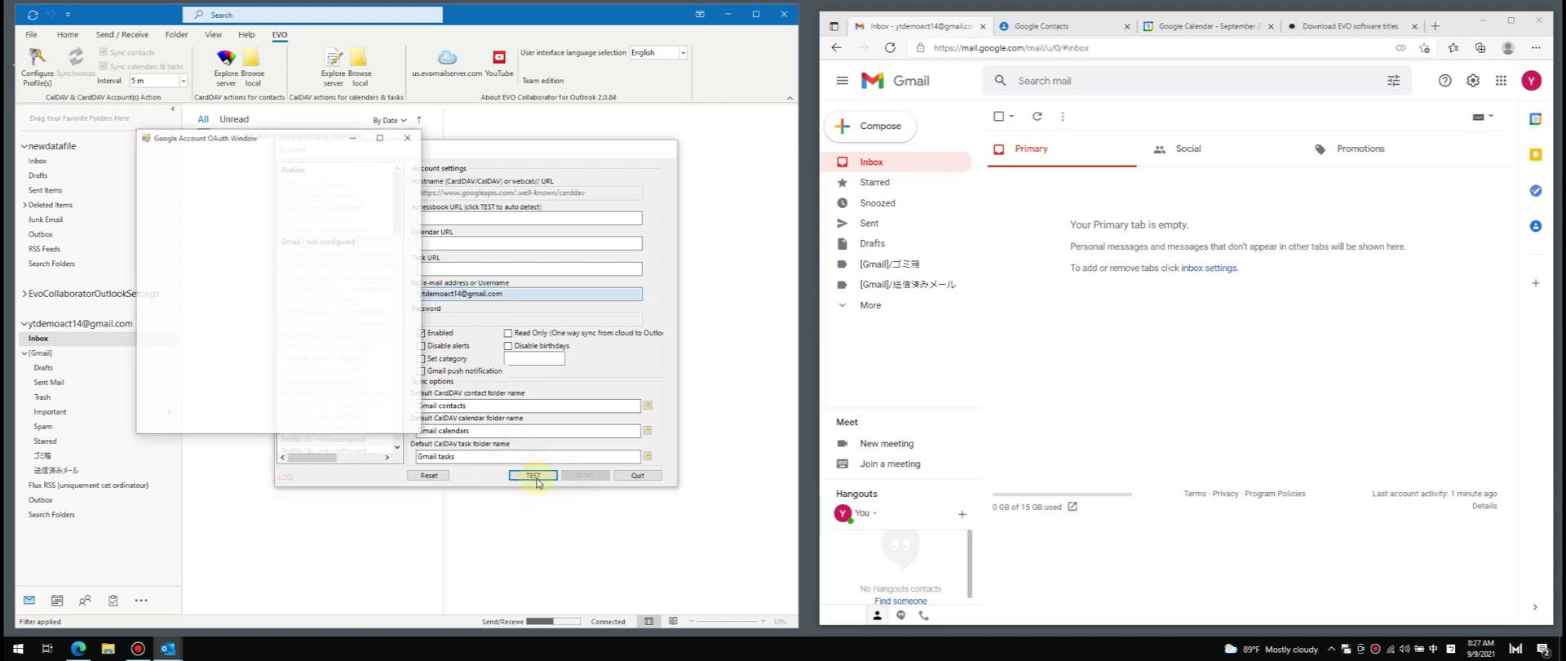
- Sign in to the Google account in the authorization window by confirming the e-mail address and entering the account password
{"action": "left_click", "coordinate": [275, 328]}
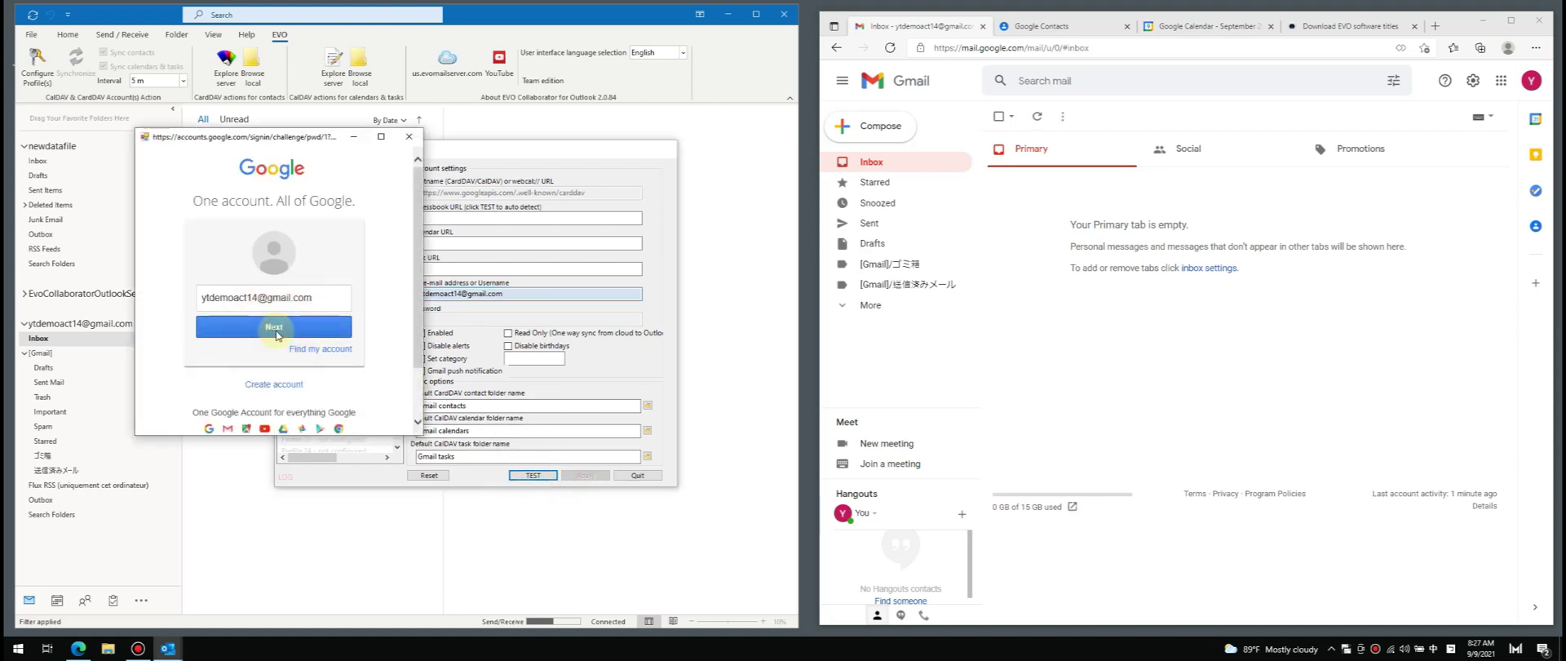
{"action": "left_click", "coordinate": [241, 377]}
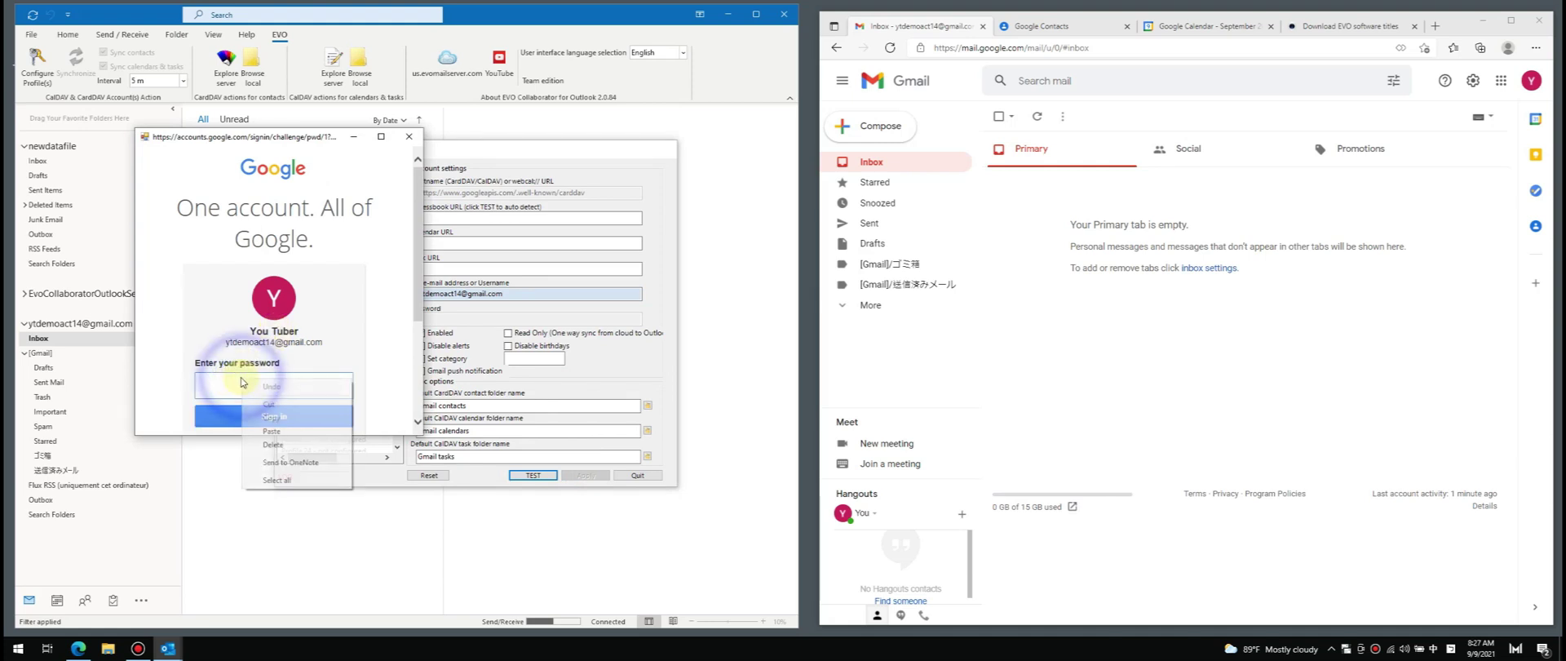
{"action": "left_click", "coordinate": [259, 428]}
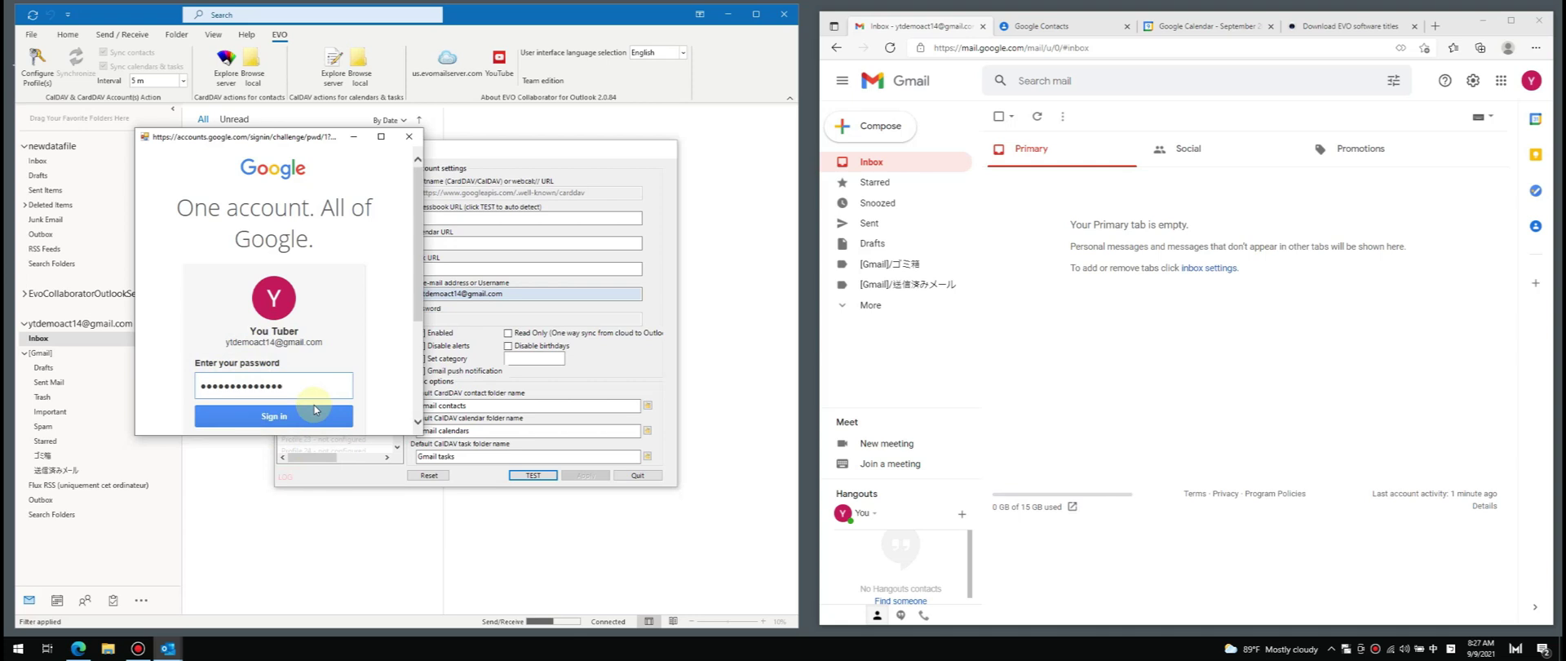
{"action": "left_click", "coordinate": [287, 416]}
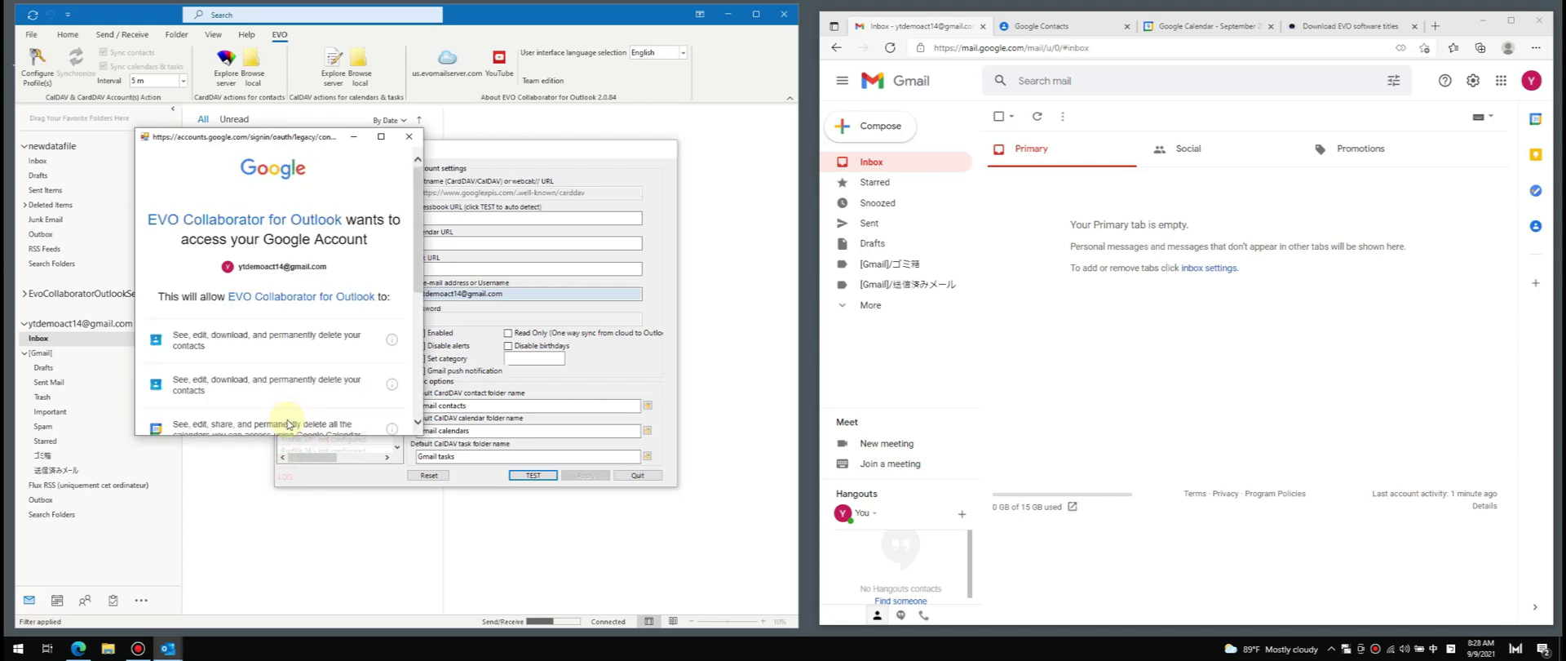
- Allow EVO Collaborator for Outlook to access the Google account and close the authorization window
{"action": "scroll", "coordinate": [308, 372], "scroll_direction": "down", "scroll_amount": 4}
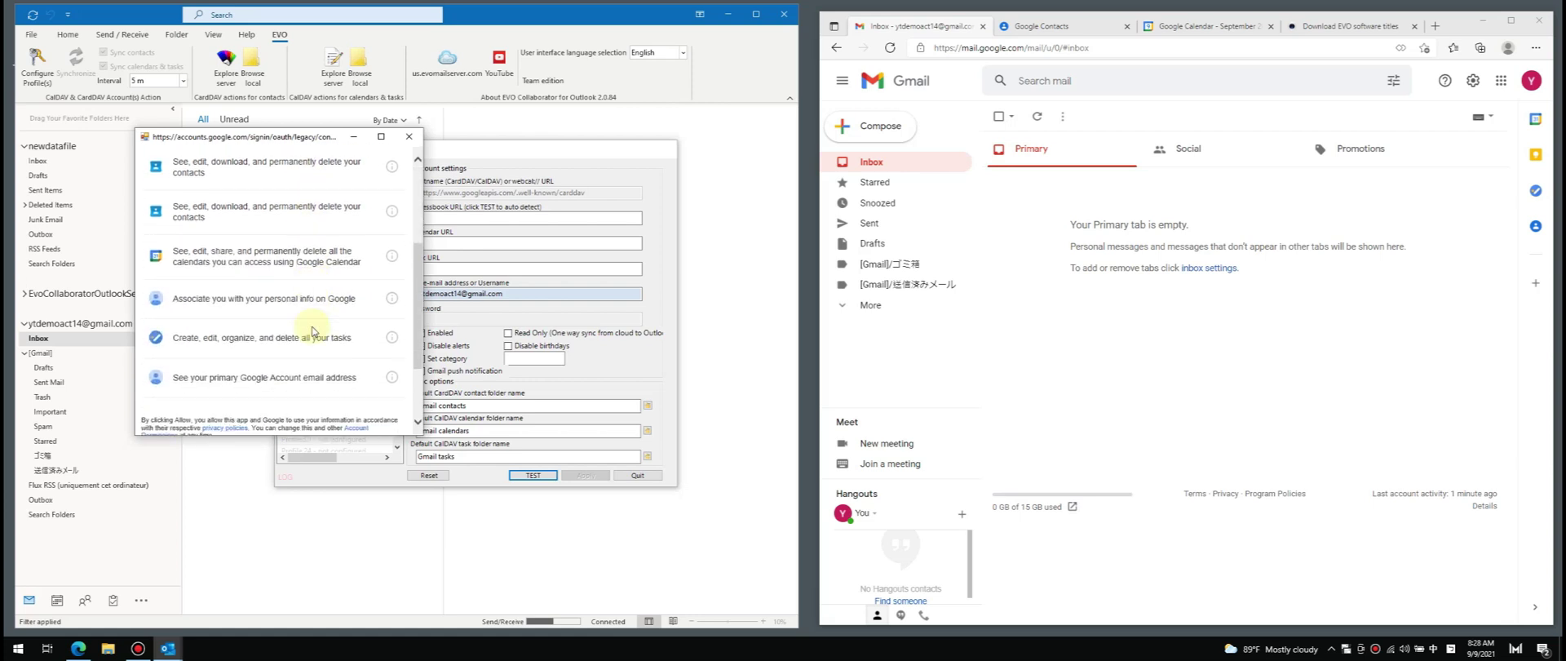
{"action": "left_click", "coordinate": [358, 364]}
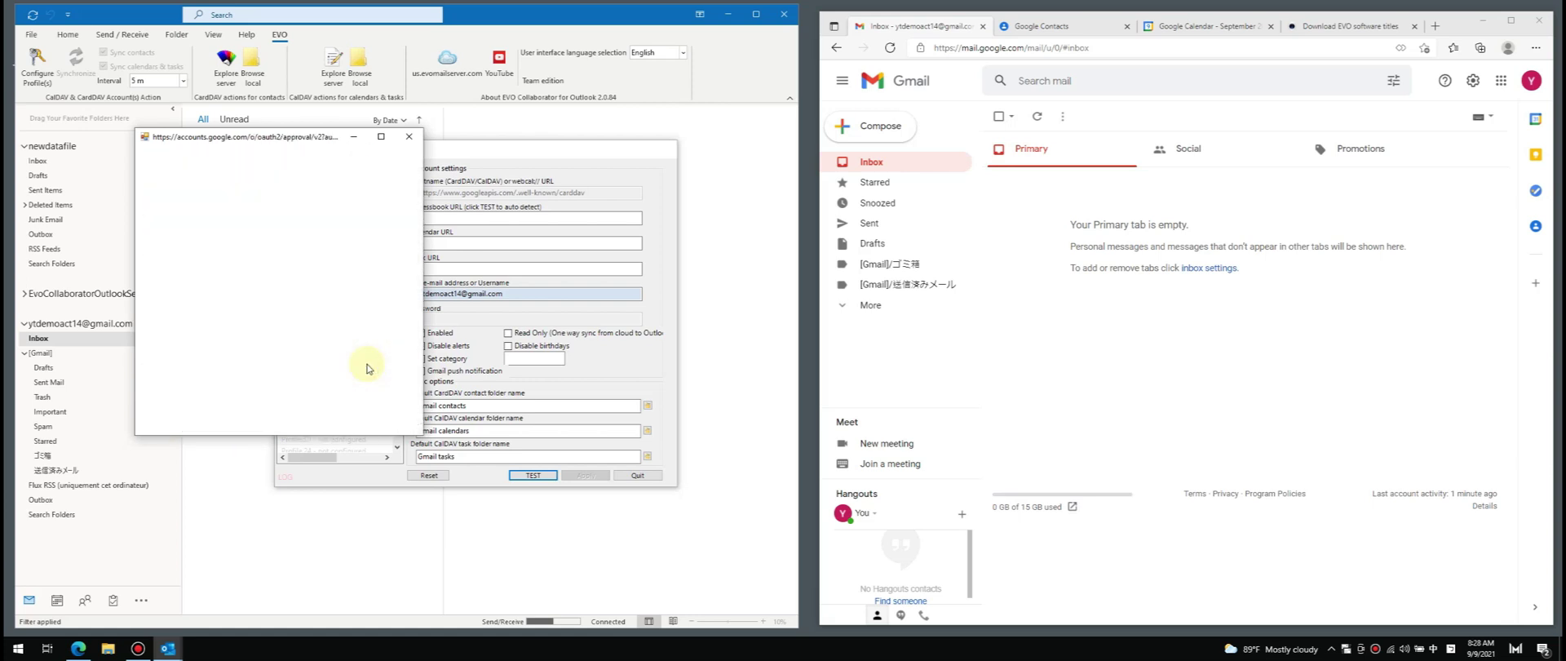
{"action": "left_click", "coordinate": [408, 139]}
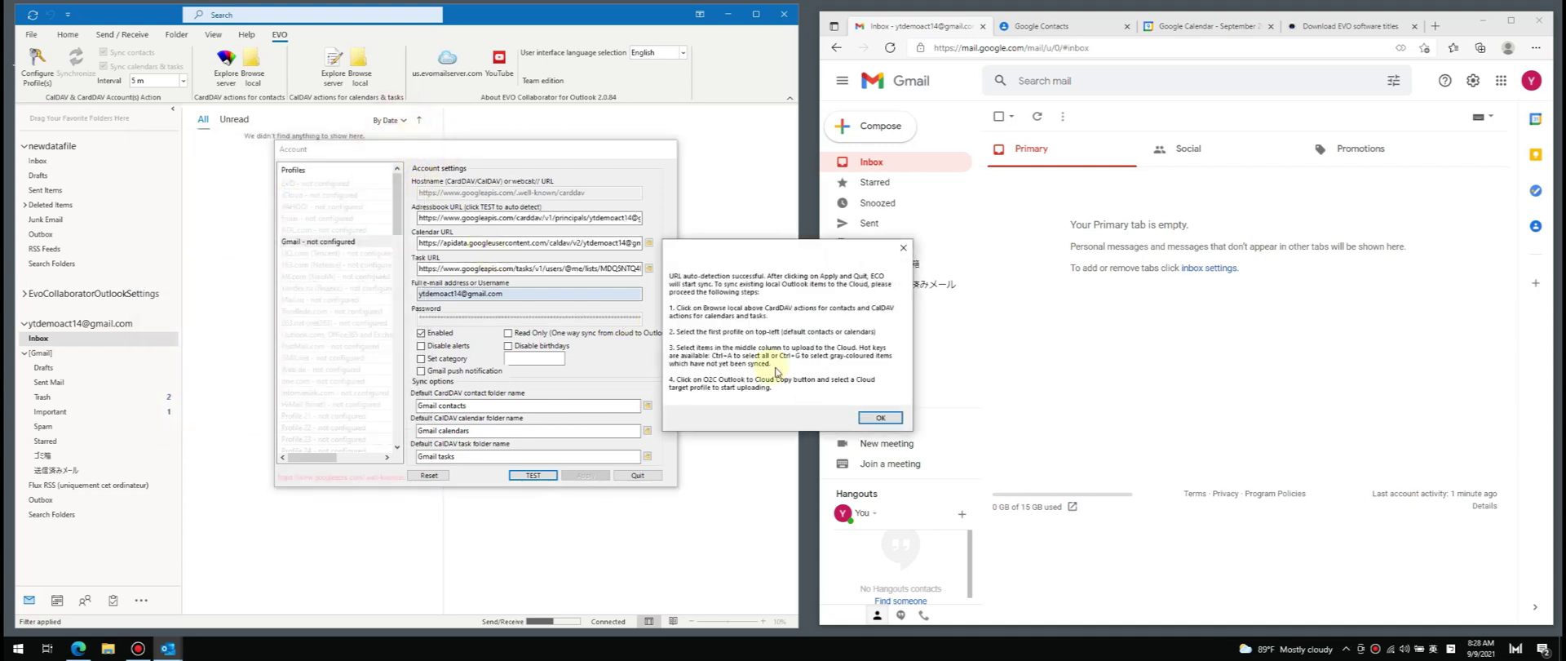
- Apply the auto-detected Gmail profile settings and quit the account configuration so that synchronization starts
{"action": "left_click", "coordinate": [895, 417]}
{"action": "left_click", "coordinate": [585, 476]}
{"action": "left_click", "coordinate": [782, 362]}
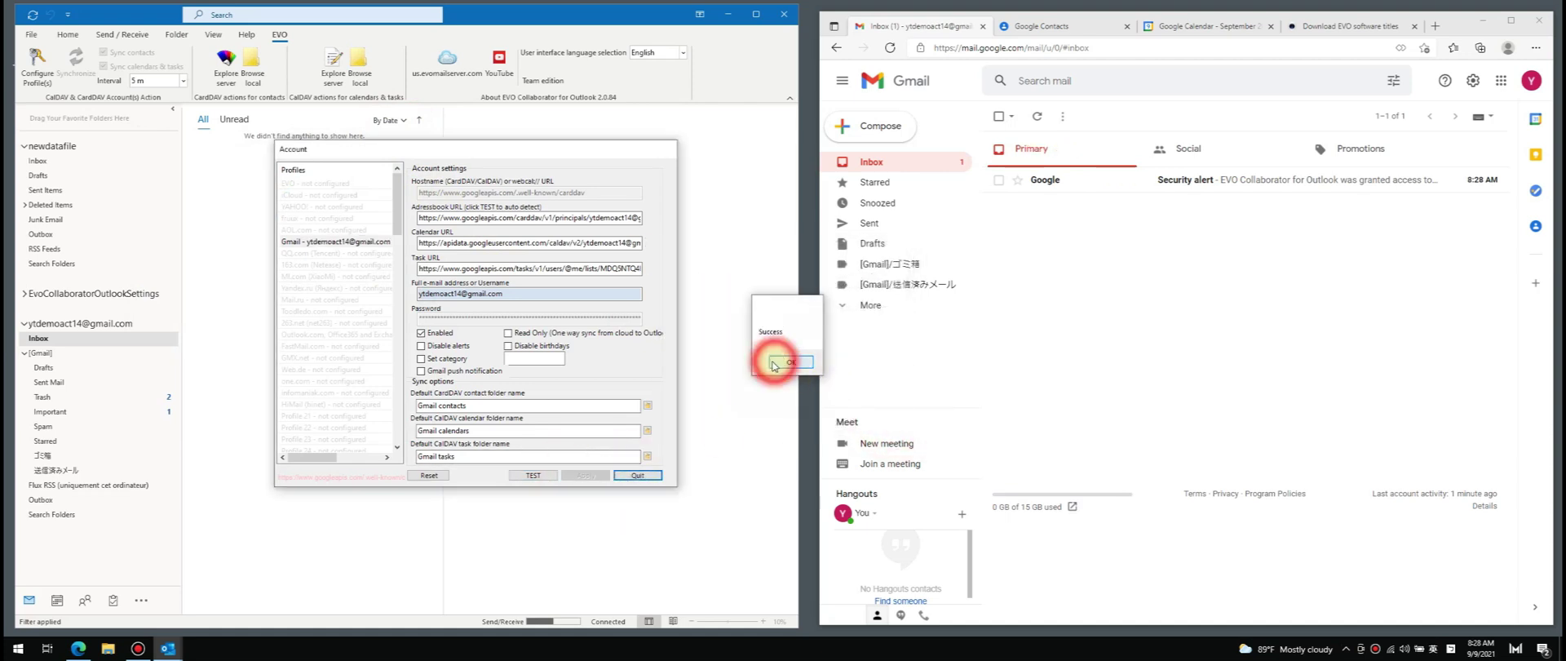
{"action": "left_click", "coordinate": [639, 477]}
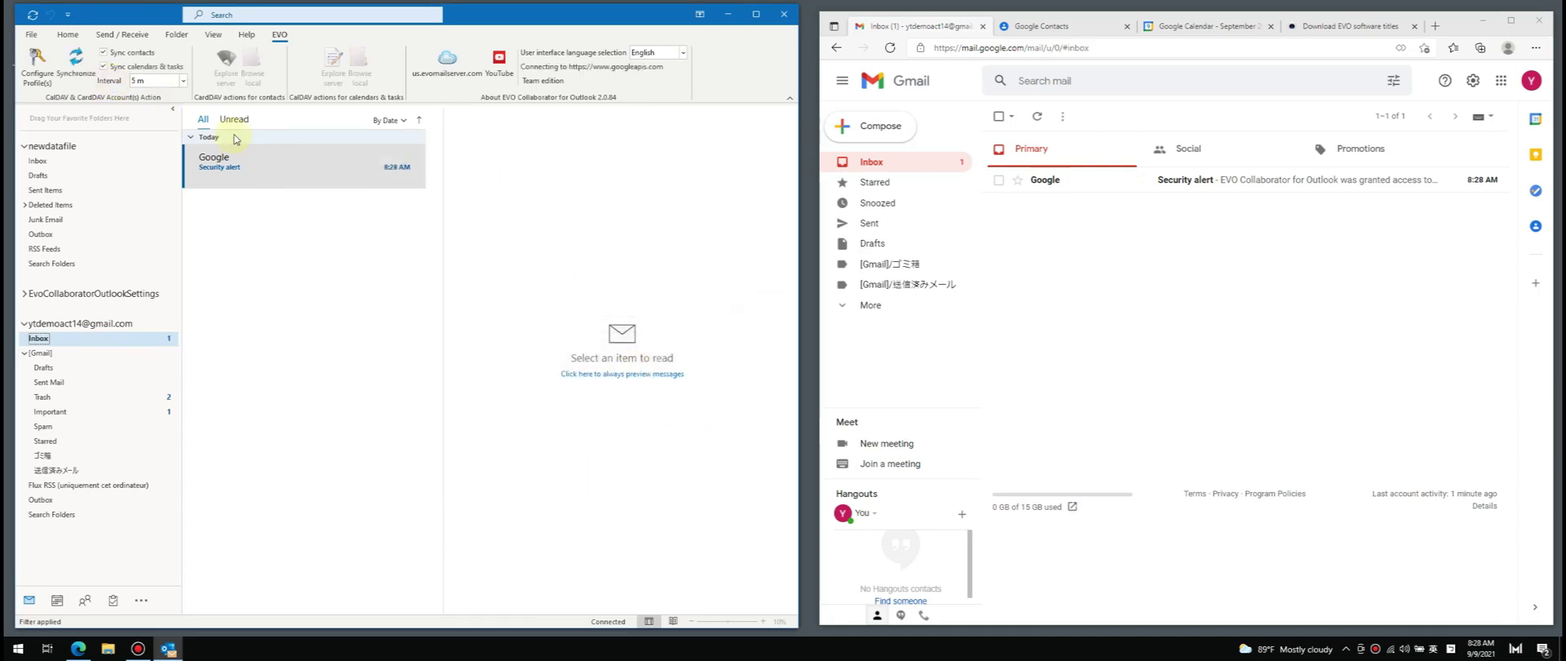
- Compare Outlook's Gmail contacts folder with Google Contacts in the browser, dismissing all overdue reminders
{"action": "left_click", "coordinate": [84, 600]}
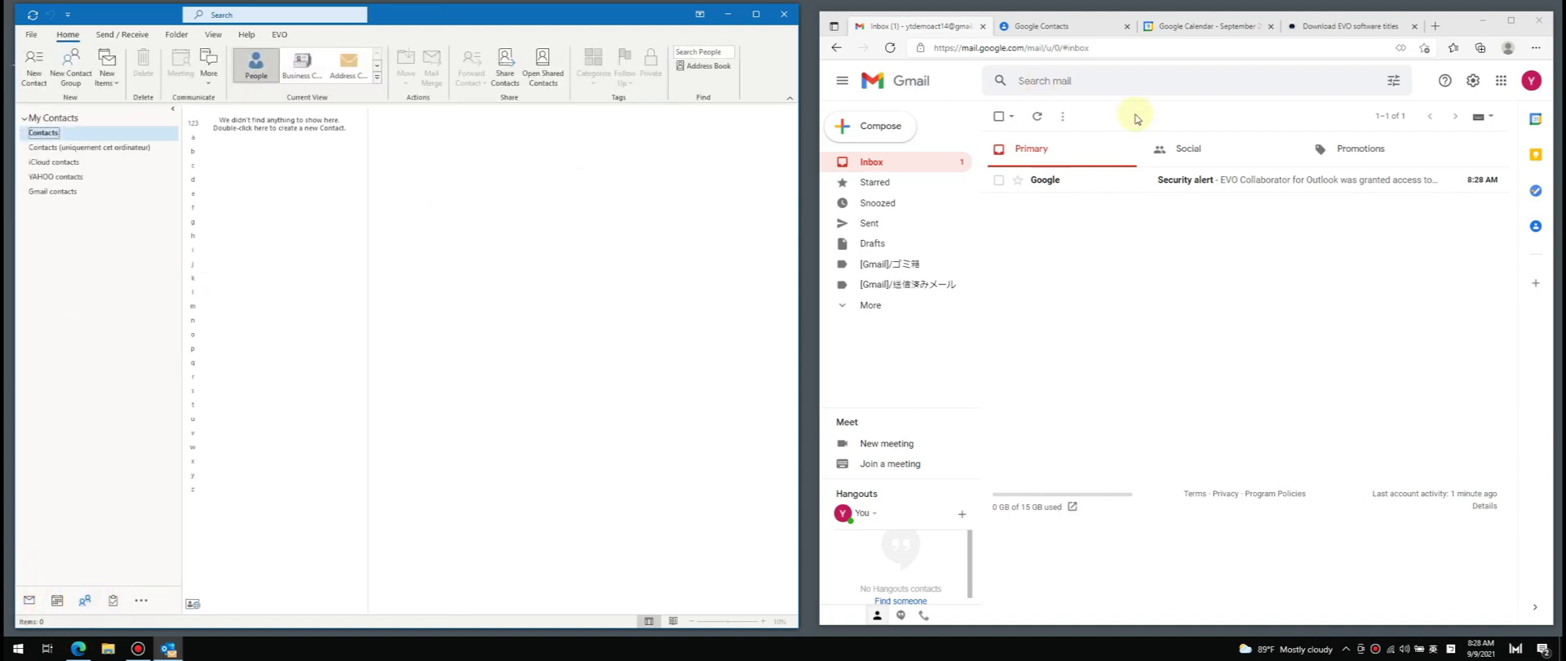
{"action": "left_click", "coordinate": [1039, 27]}
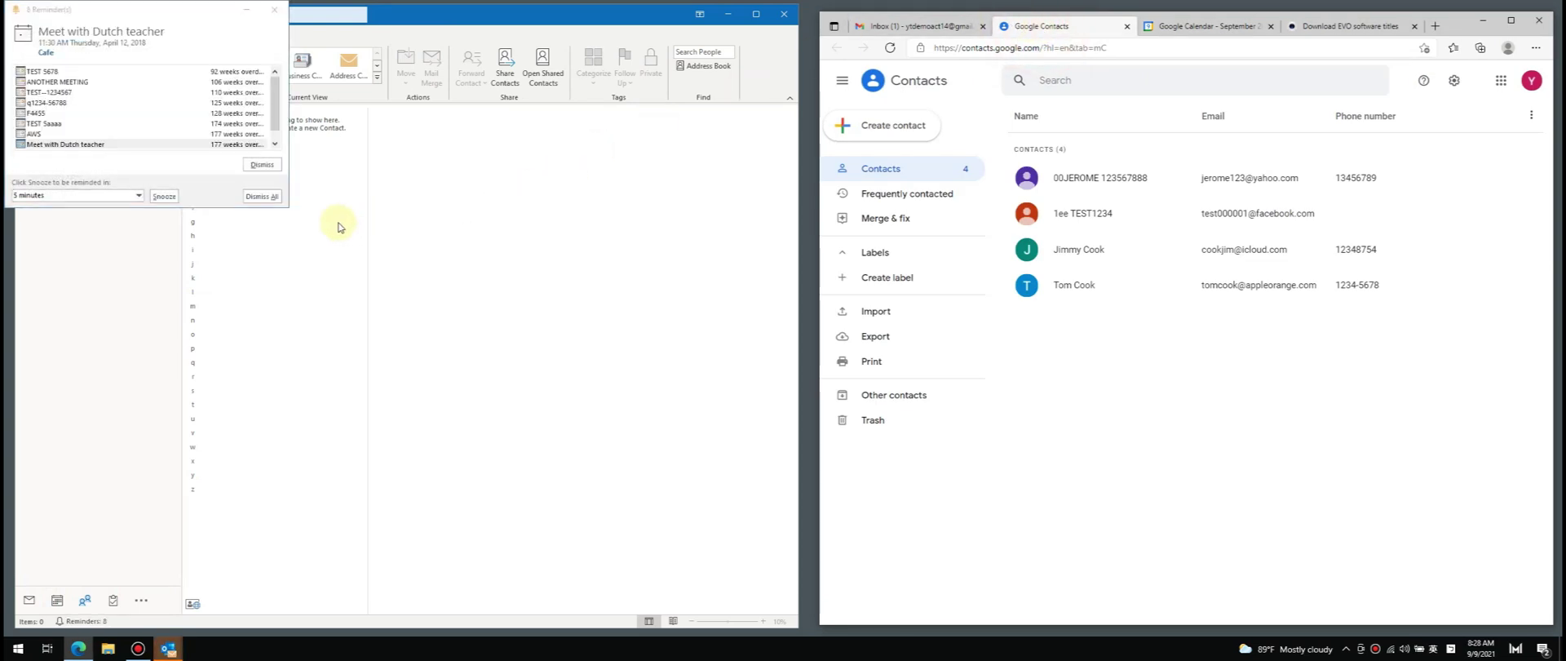
{"action": "left_click", "coordinate": [273, 201]}
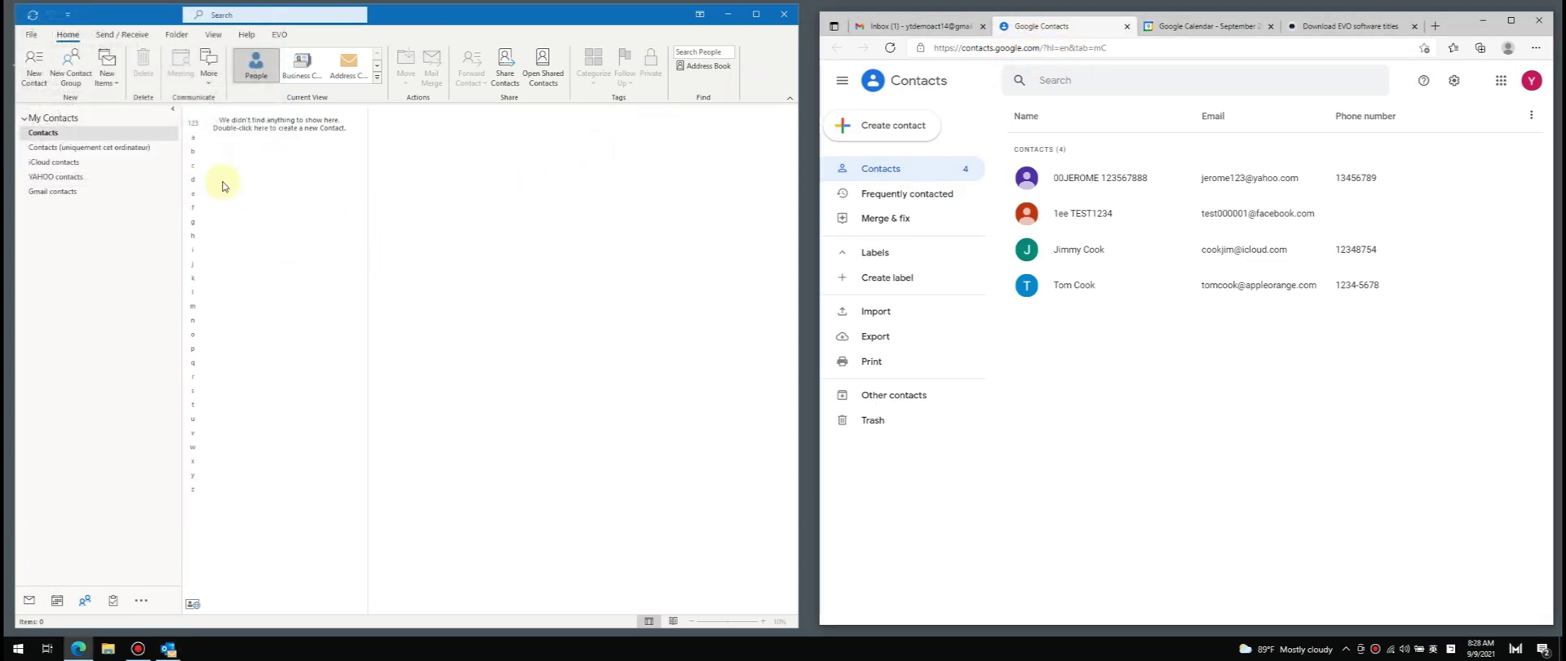
{"action": "left_click", "coordinate": [67, 195]}
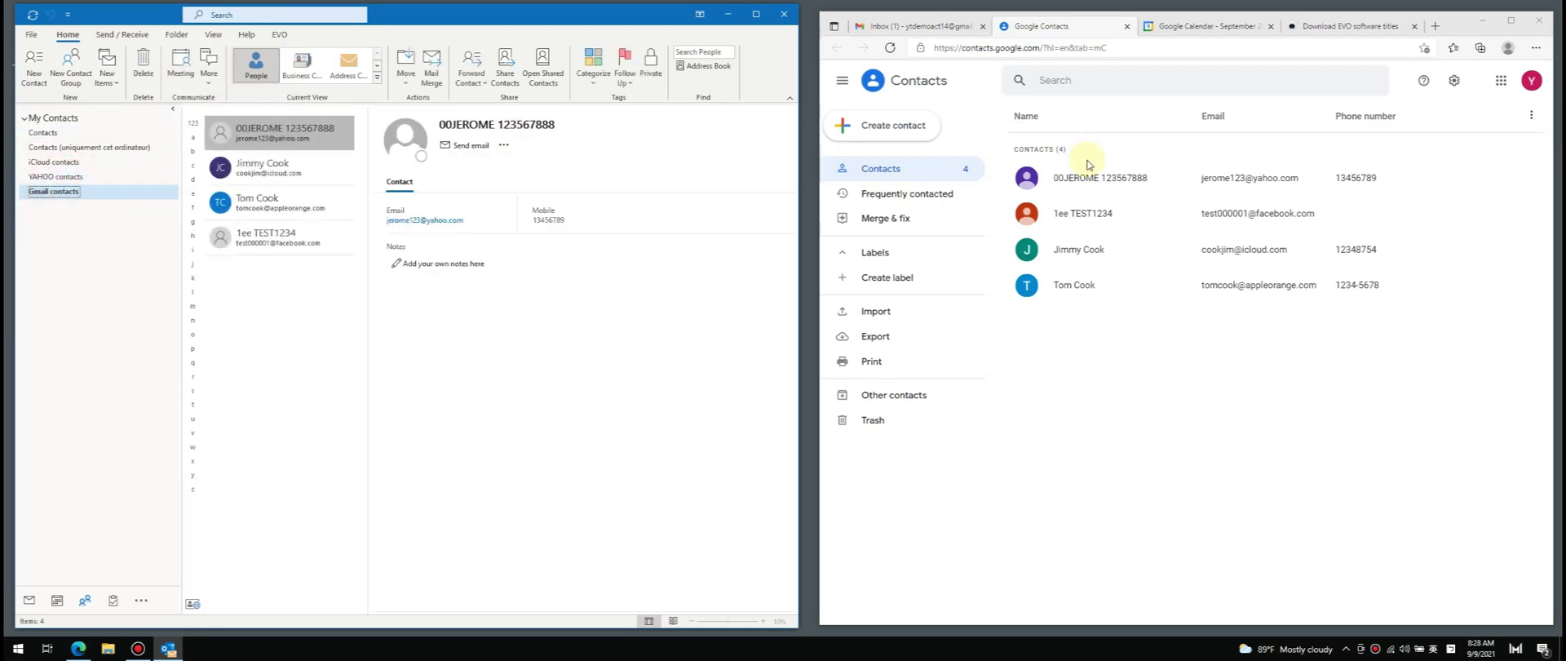
- Switch Outlook to the calendar view and show only Gmail calendars, hiding the default Calendar
{"action": "left_click", "coordinate": [54, 601]}
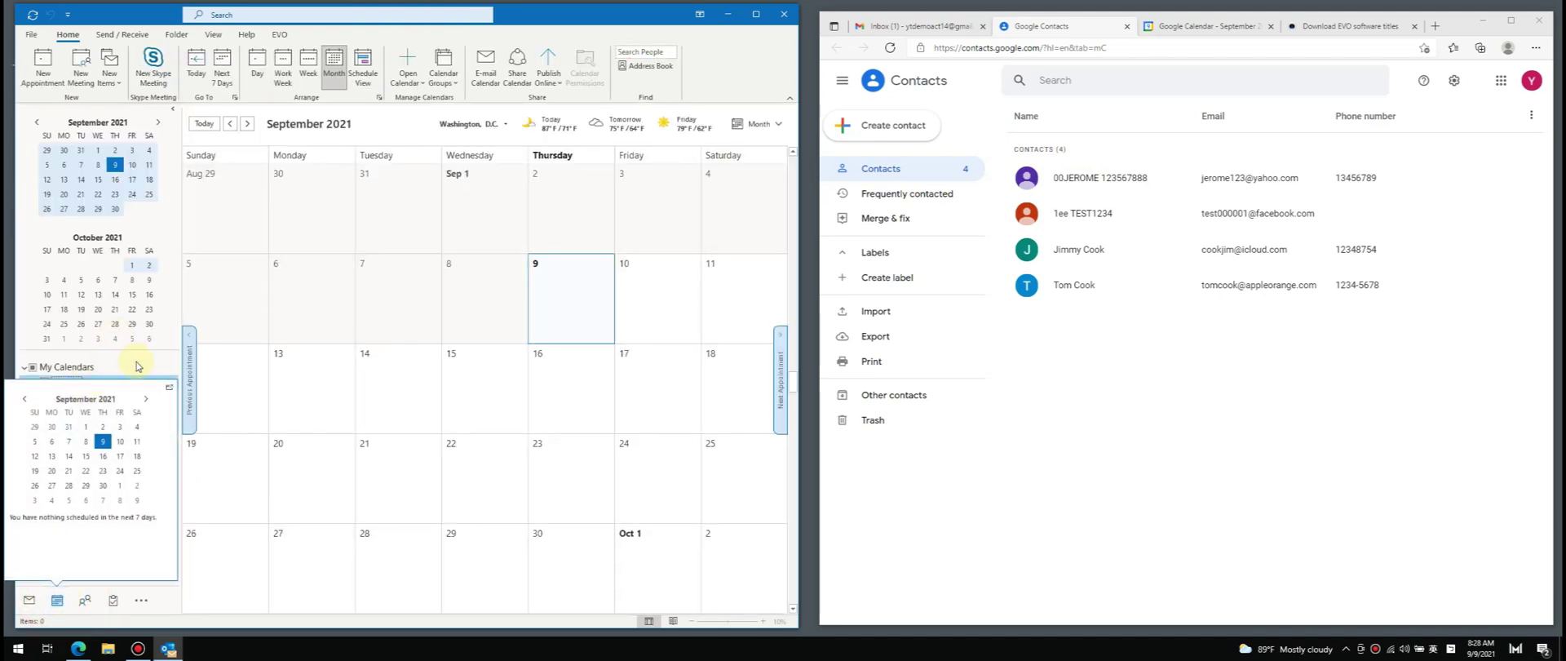
{"action": "left_click", "coordinate": [147, 369]}
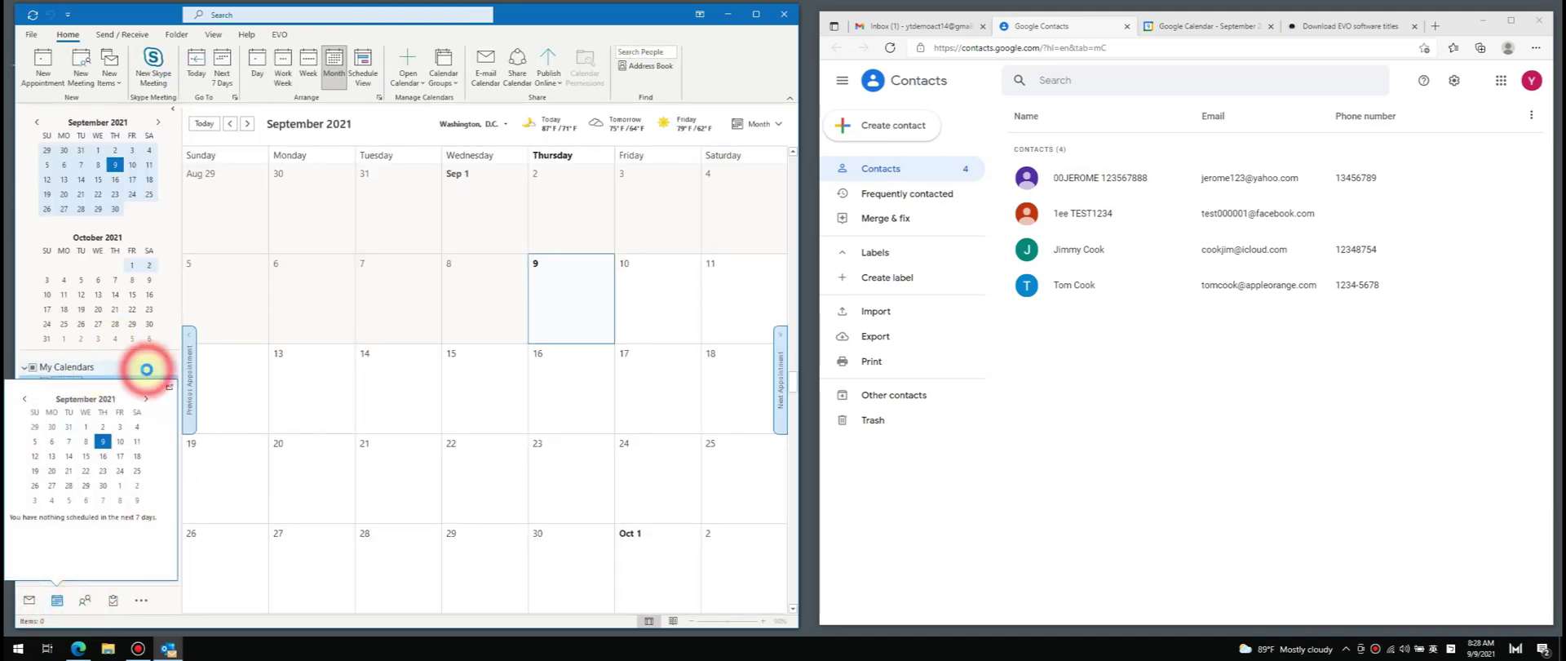
{"action": "left_click", "coordinate": [80, 369]}
{"action": "left_click", "coordinate": [67, 408]}
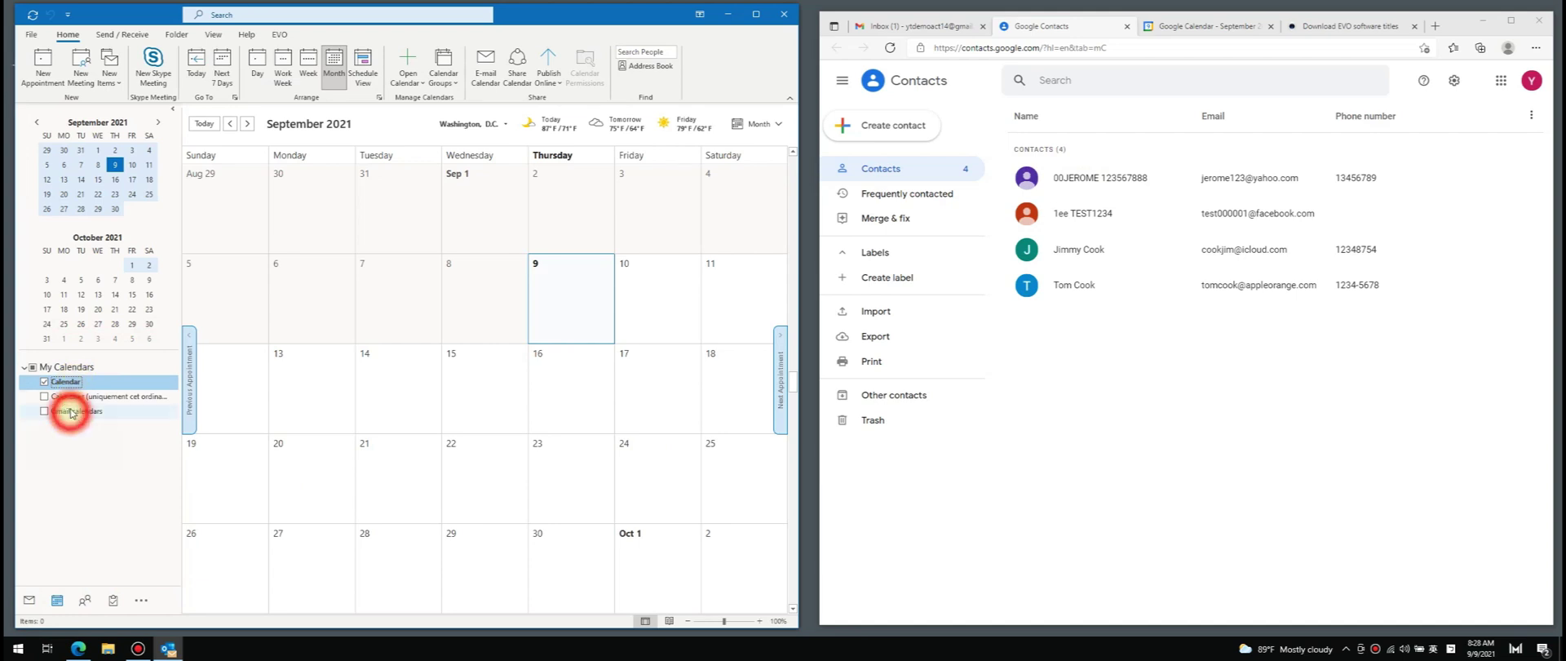
{"action": "left_click", "coordinate": [58, 381]}
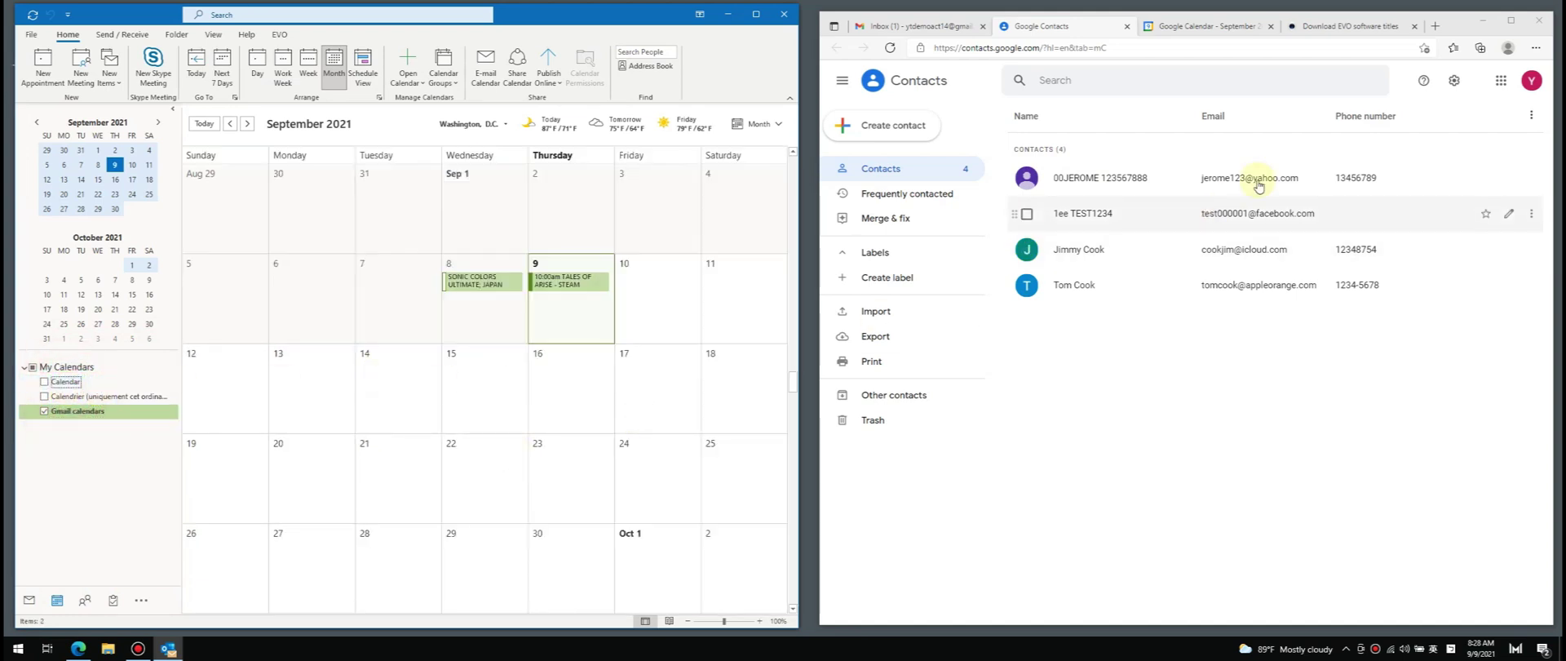
- Open Google Calendar in the browser and compare its September 8 and 9 events with Outlook's Gmail calendar, viewing the TALES OF ARISE - STEAM details
{"action": "left_click", "coordinate": [1197, 32]}
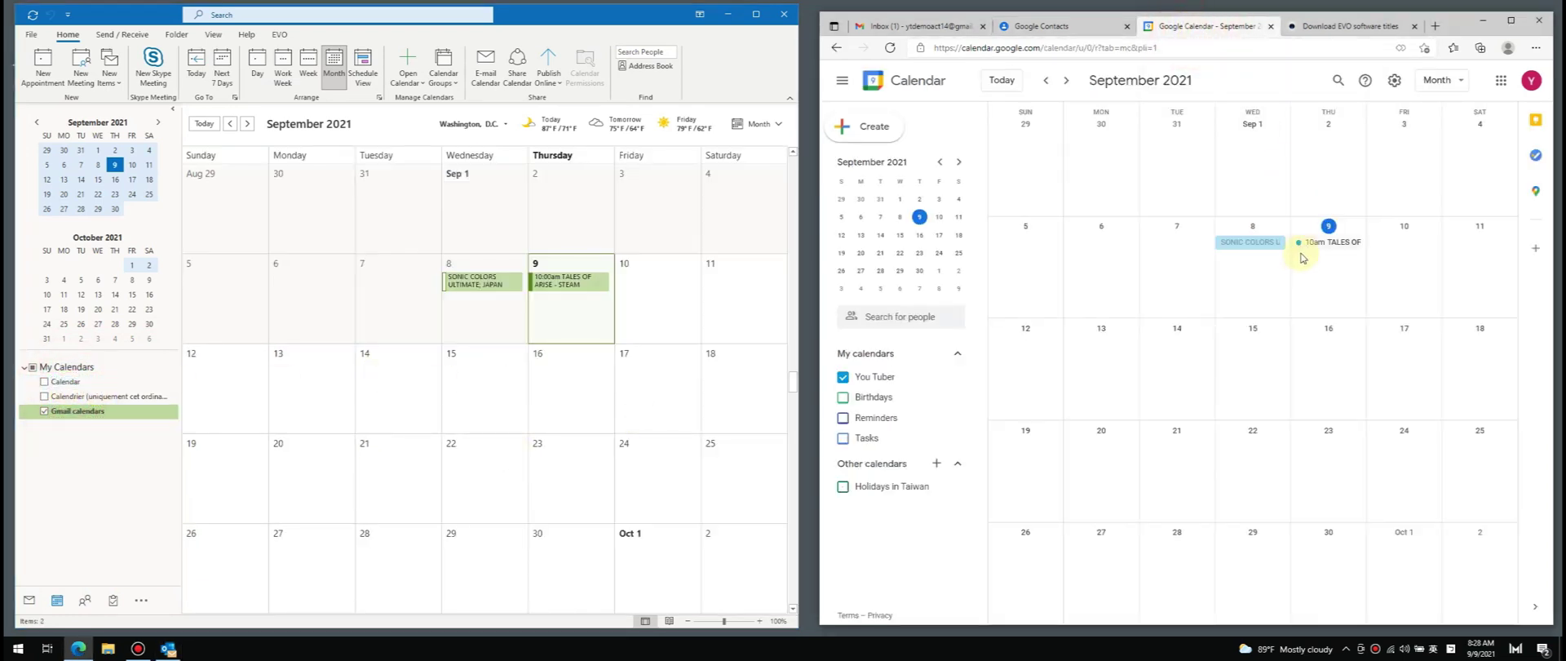
{"action": "left_click", "coordinate": [280, 35]}
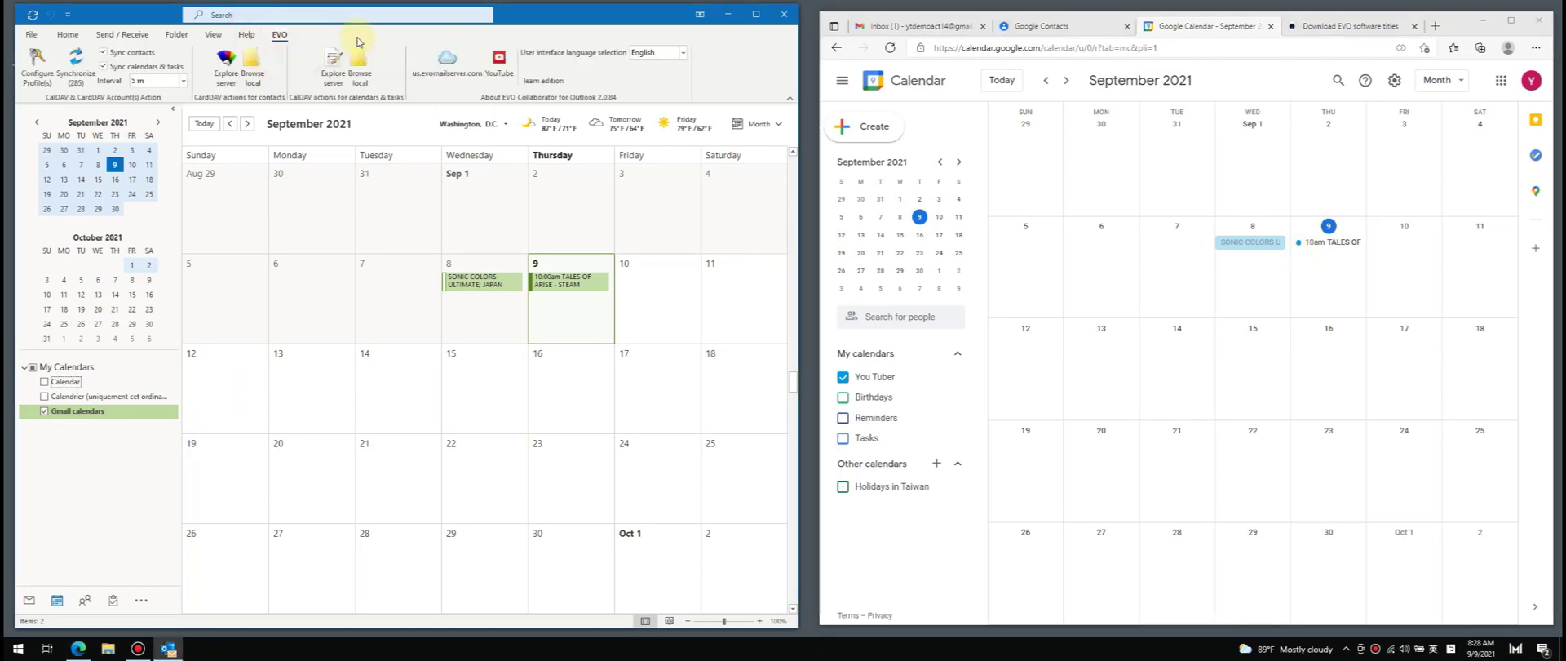
{"action": "left_click", "coordinate": [1342, 253]}
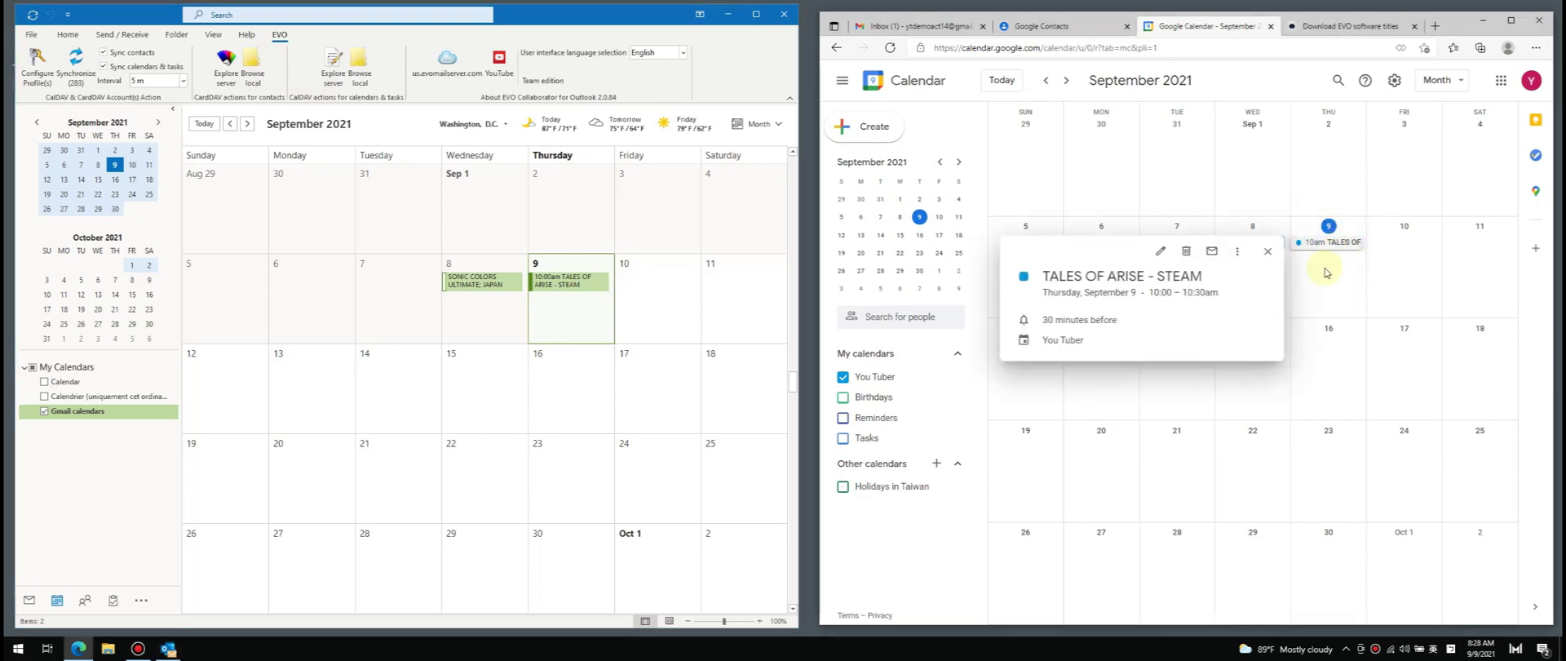
{"action": "left_click", "coordinate": [1321, 271]}
{"action": "left_click", "coordinate": [1256, 242]}
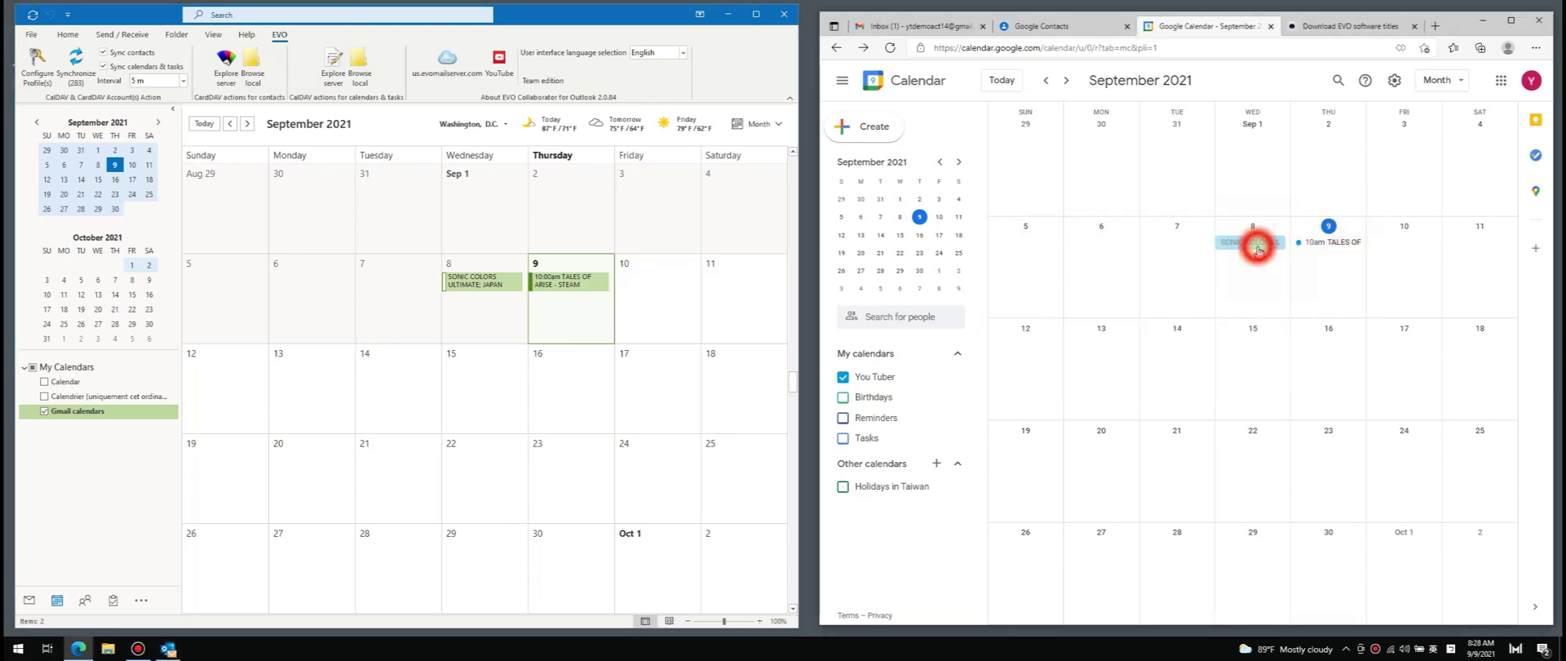
{"action": "left_click", "coordinate": [1330, 281]}
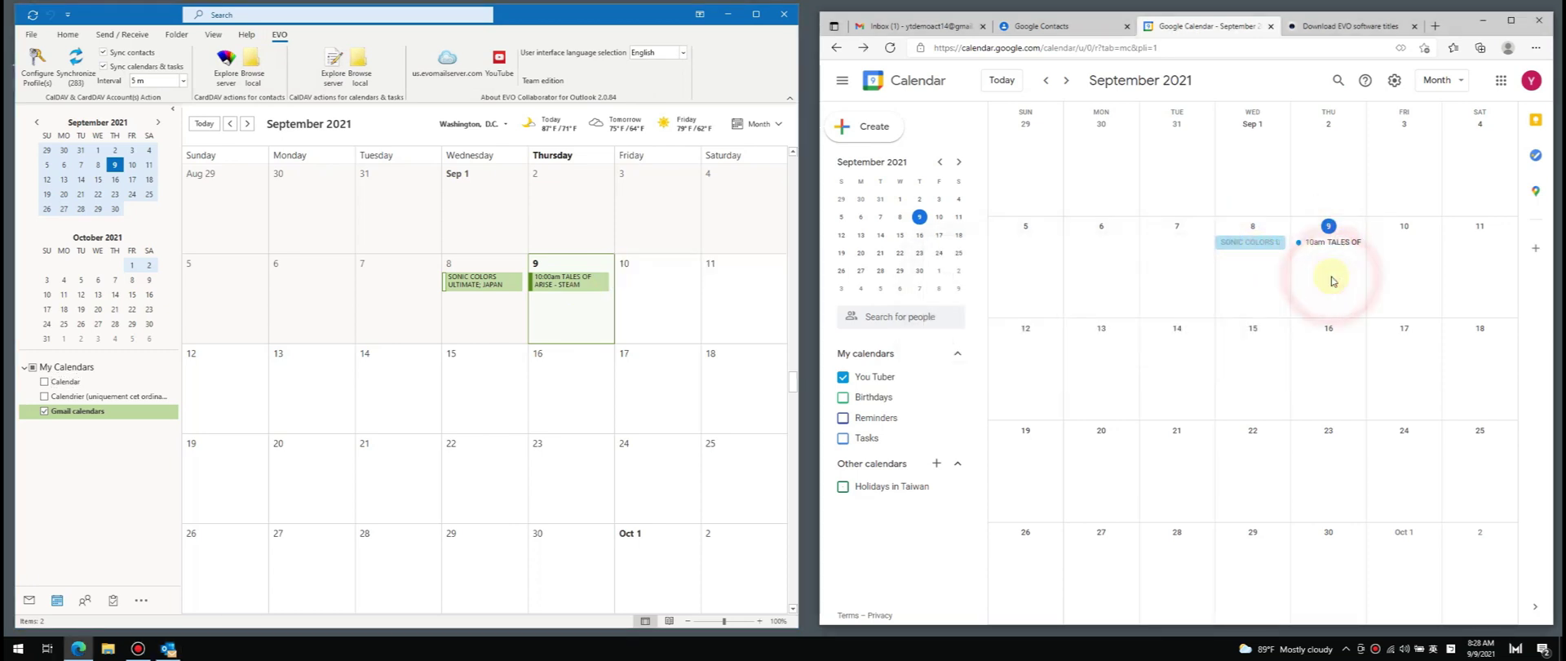
- Show the task list beside Google Calendar and compare it with the Gmail tasks folder in Outlook
{"action": "left_click", "coordinate": [1542, 163]}
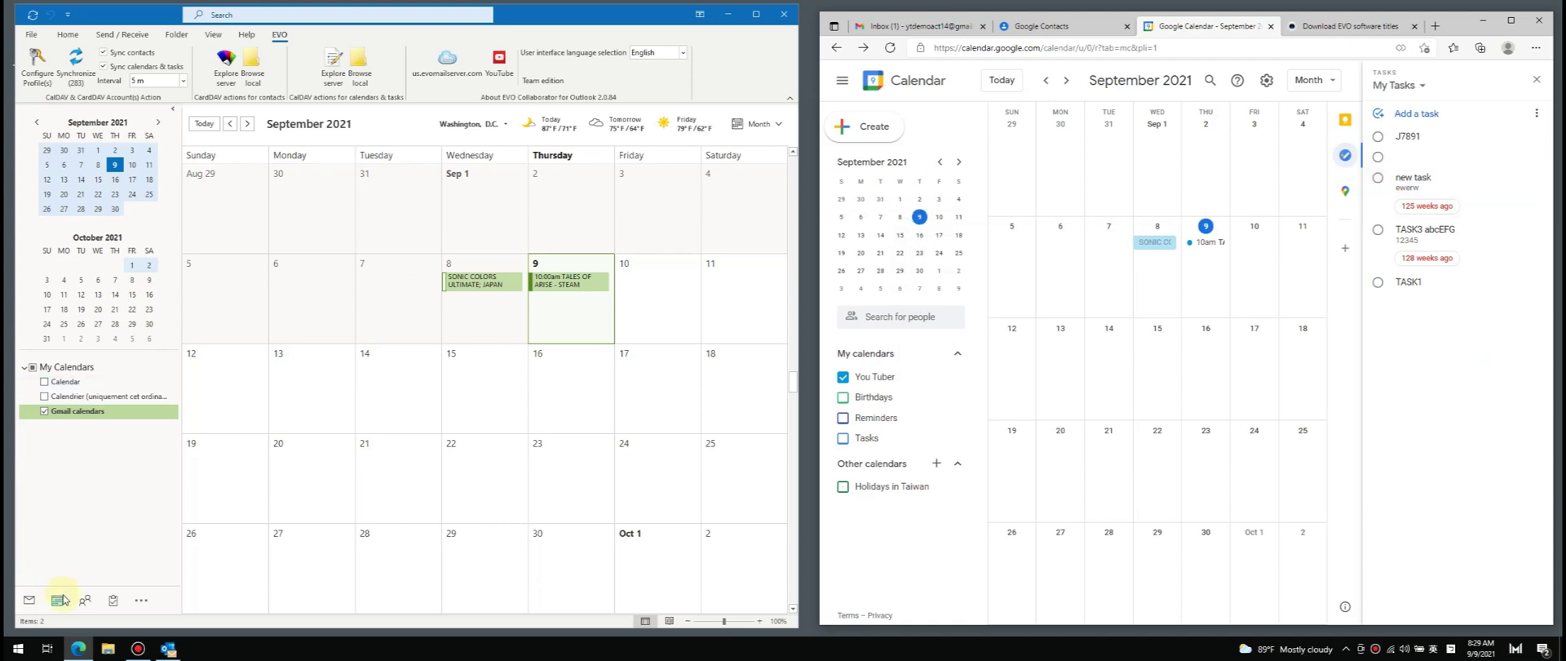
{"action": "left_click", "coordinate": [115, 602]}
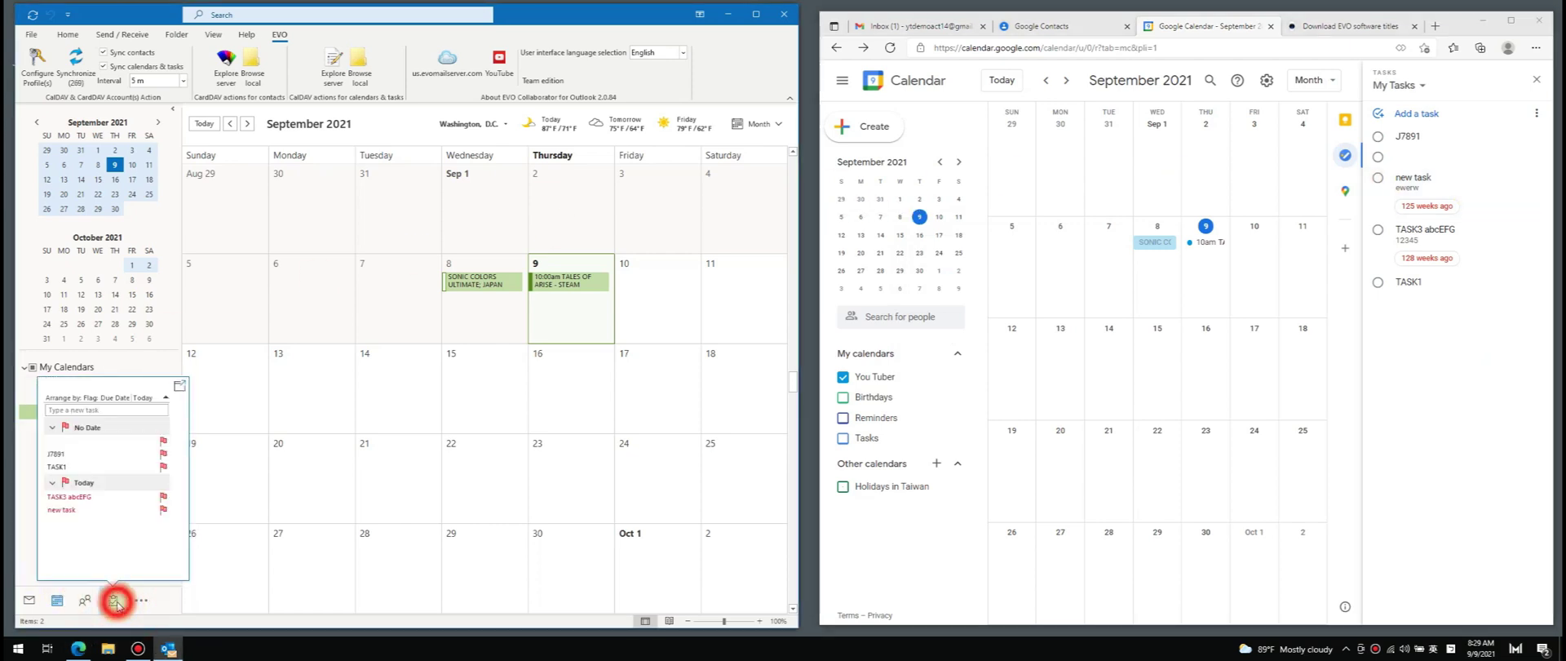
{"action": "left_click", "coordinate": [62, 209]}
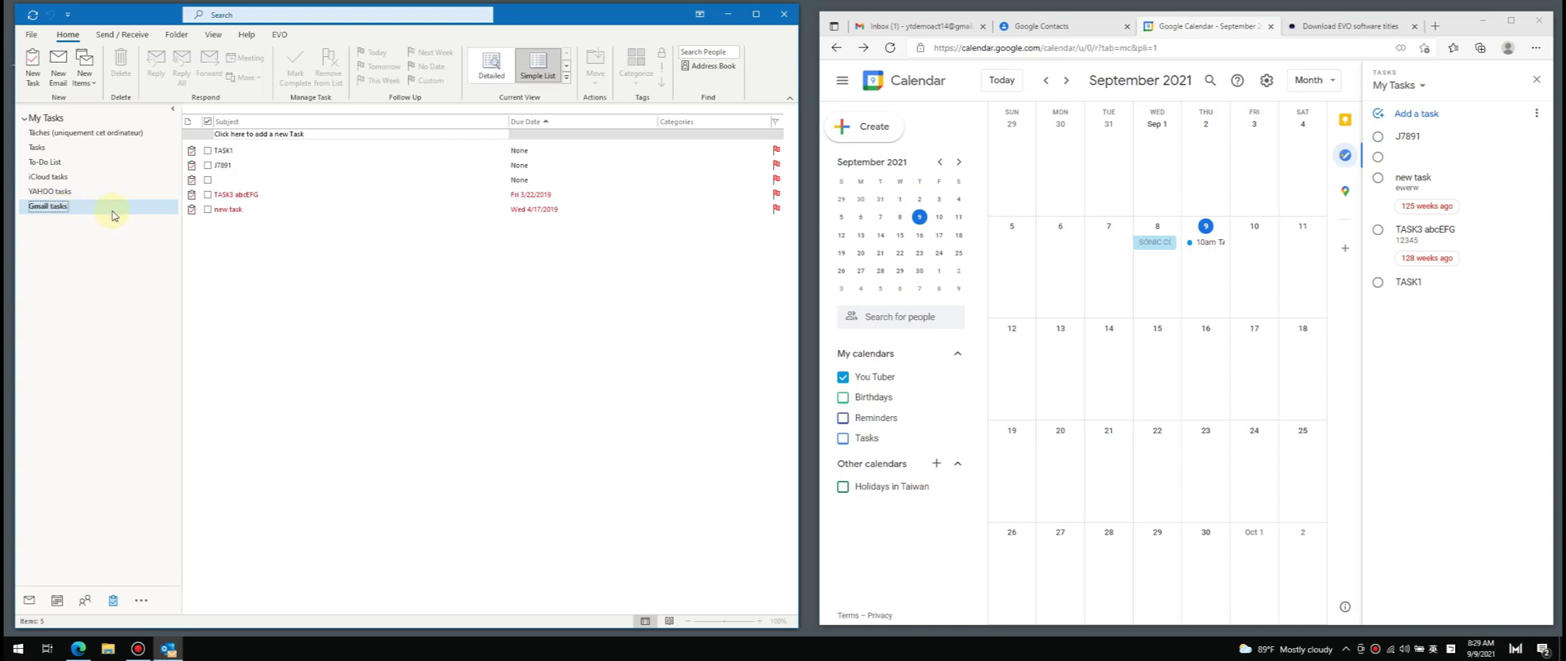
{"action": "left_click", "coordinate": [1200, 29]}
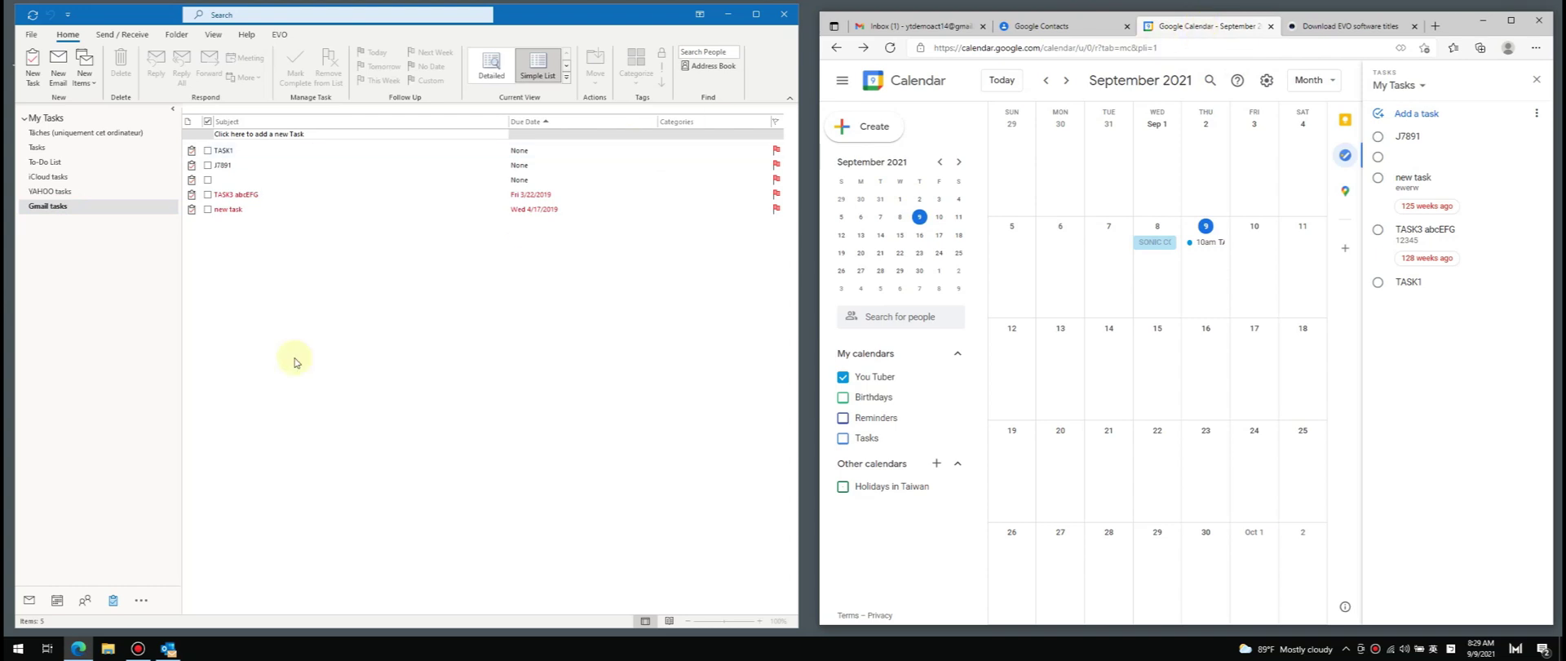
- Return Outlook to its calendar view and create an all-day event titled "tales" on Friday, September 10 in Google Calendar
{"action": "left_click", "coordinate": [65, 602]}
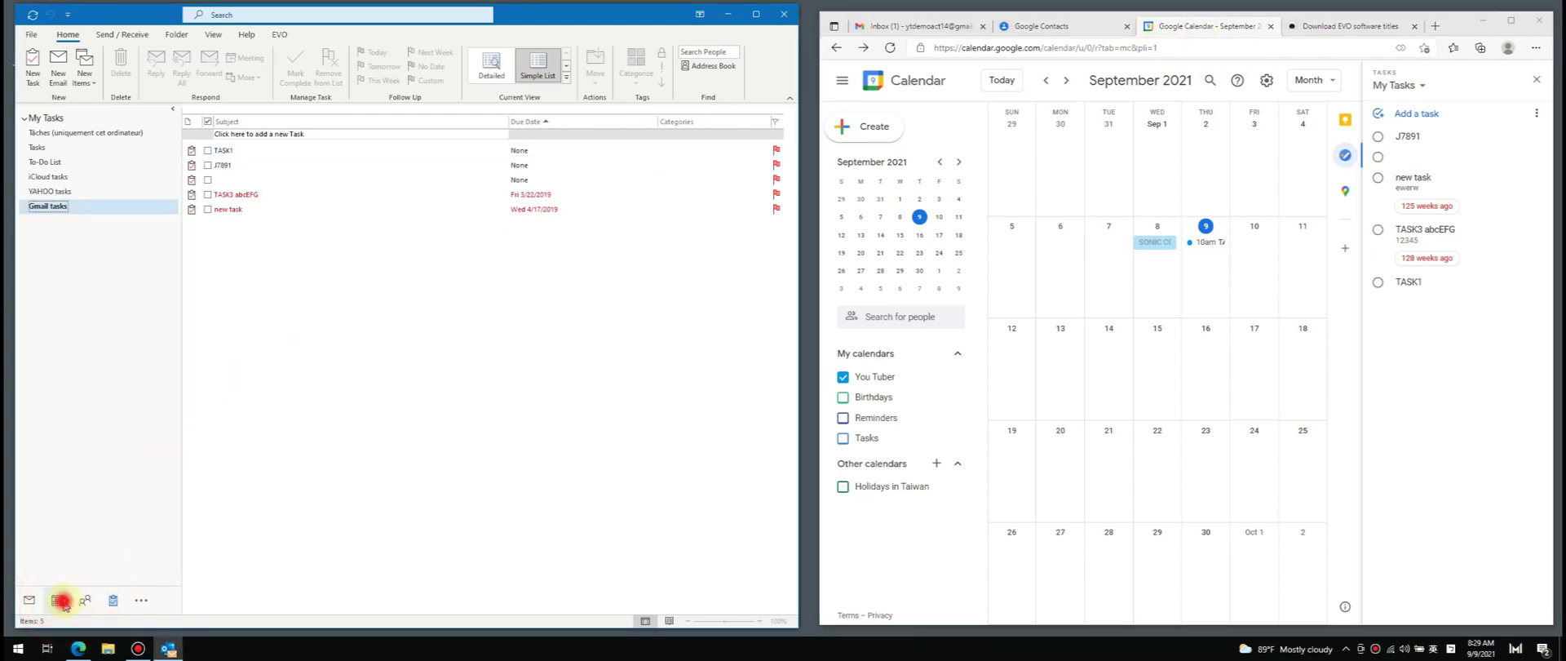
{"action": "left_click", "coordinate": [1264, 281]}
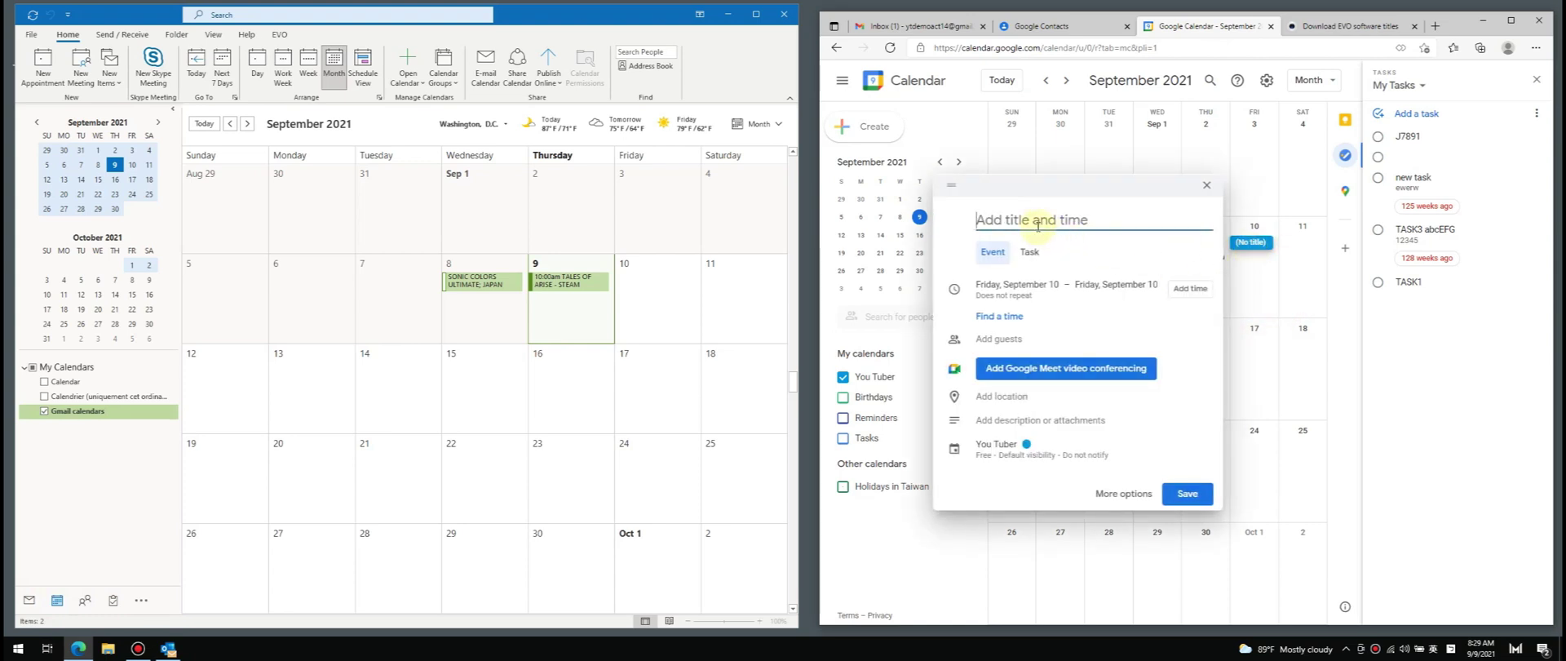
{"action": "type", "text": "tales"}
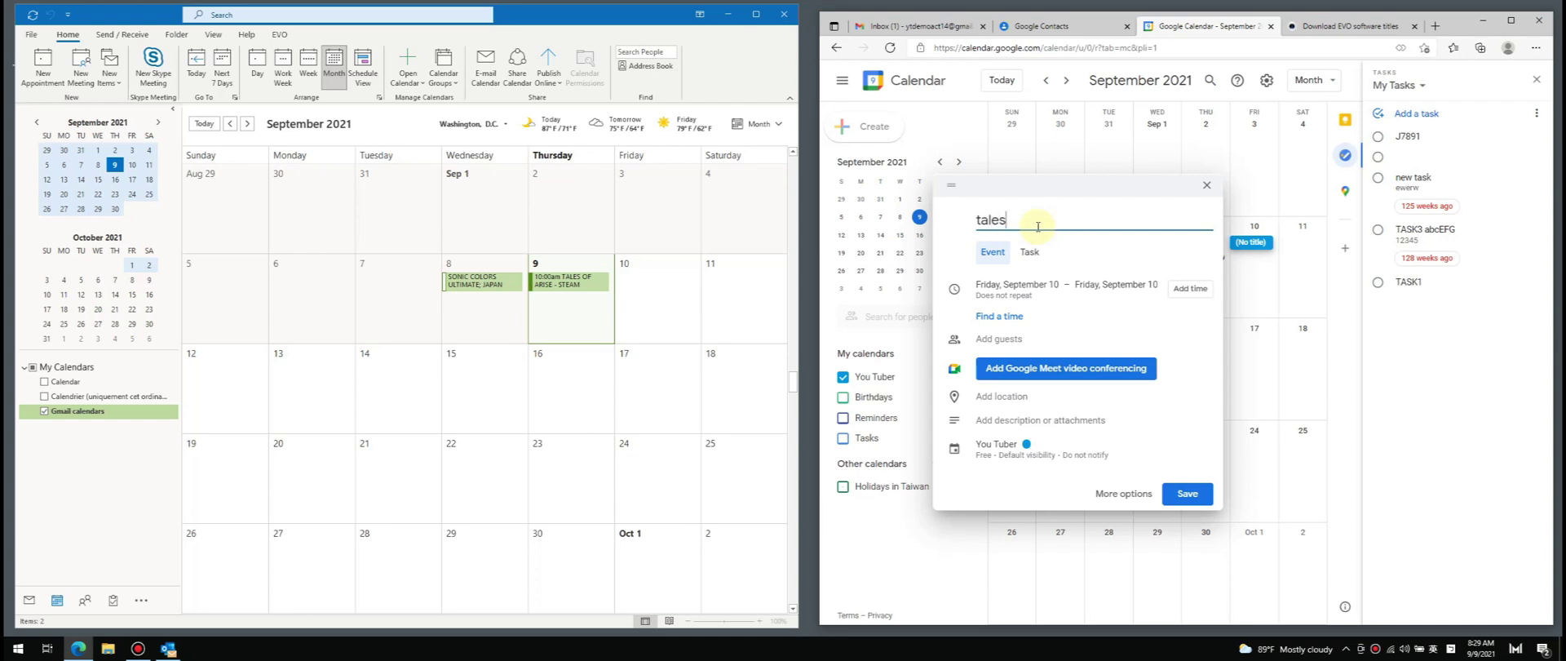
{"action": "left_click", "coordinate": [1189, 493]}
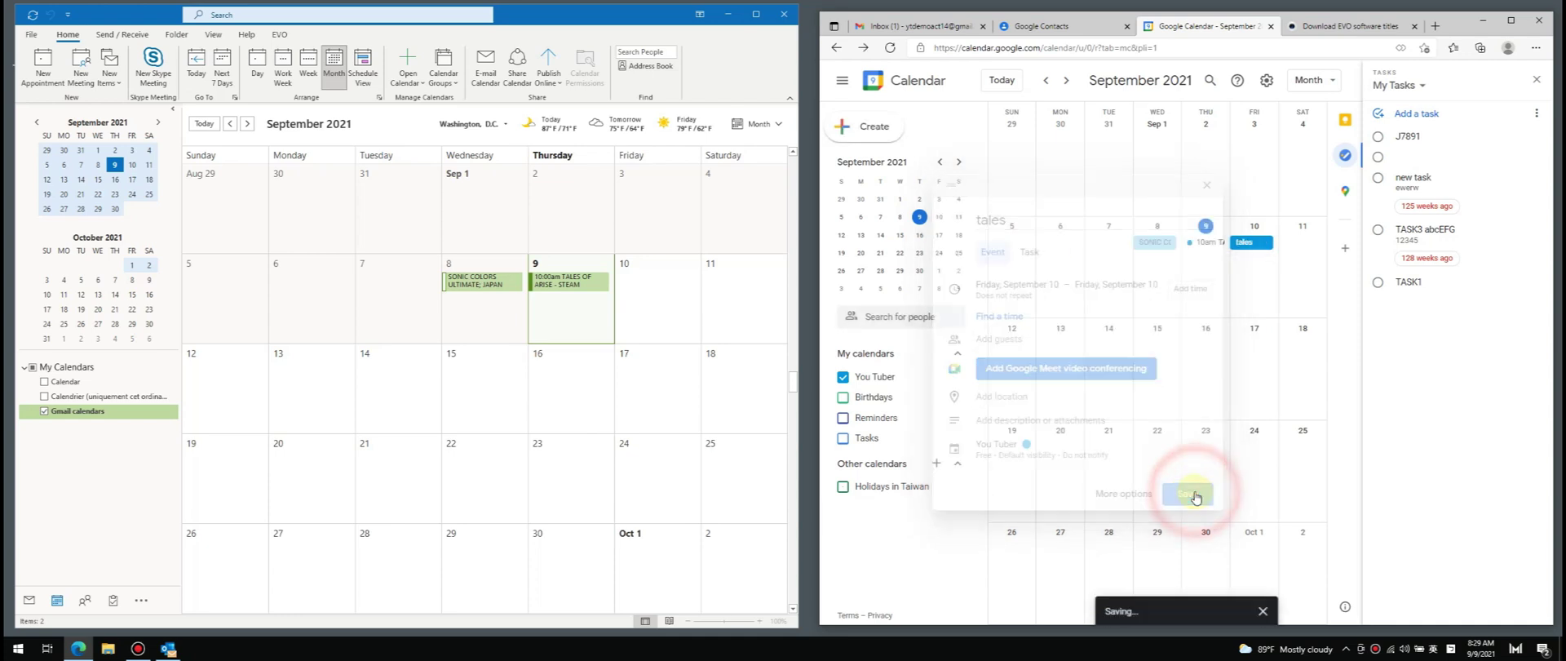
- Run a manual EVO synchronization in Outlook to bring in the new Google event, and minimize the Outlook and browser windows
{"action": "left_click", "coordinate": [284, 44]}
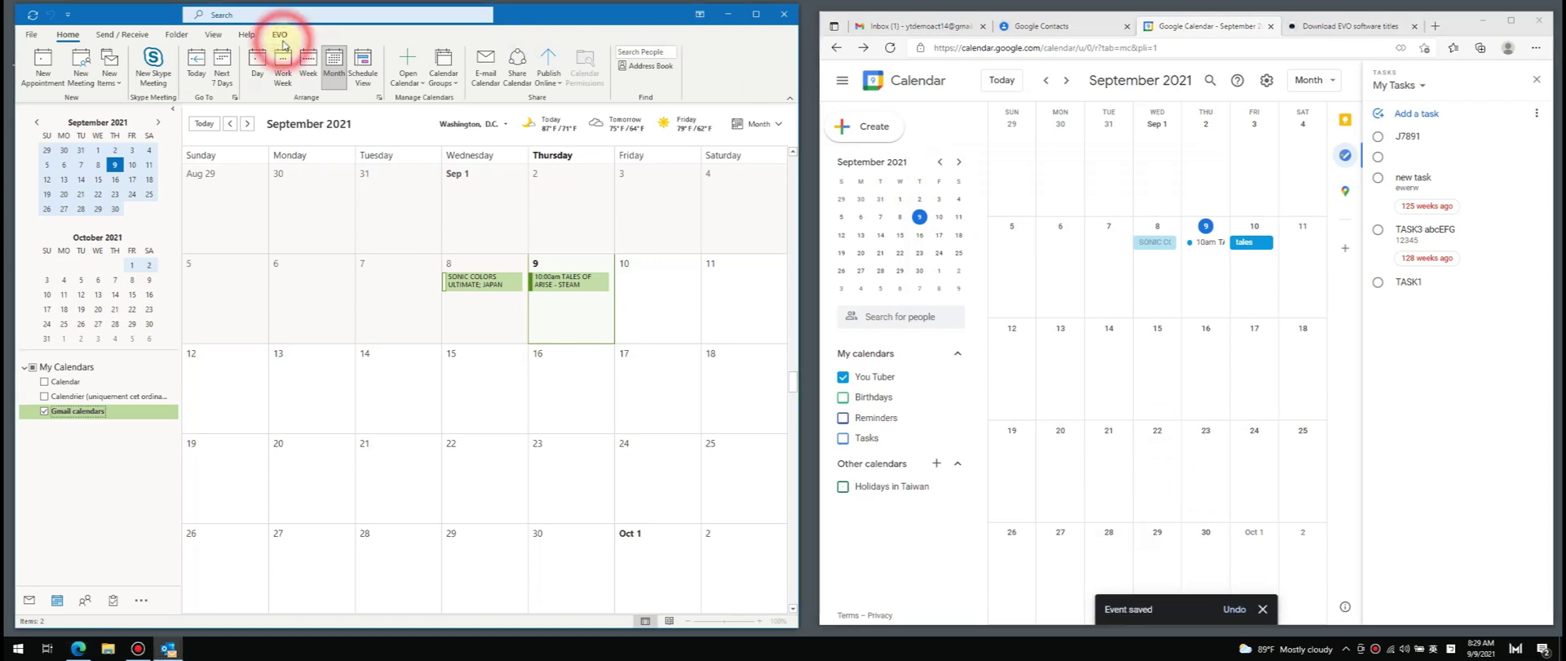
{"action": "left_click", "coordinate": [280, 35]}
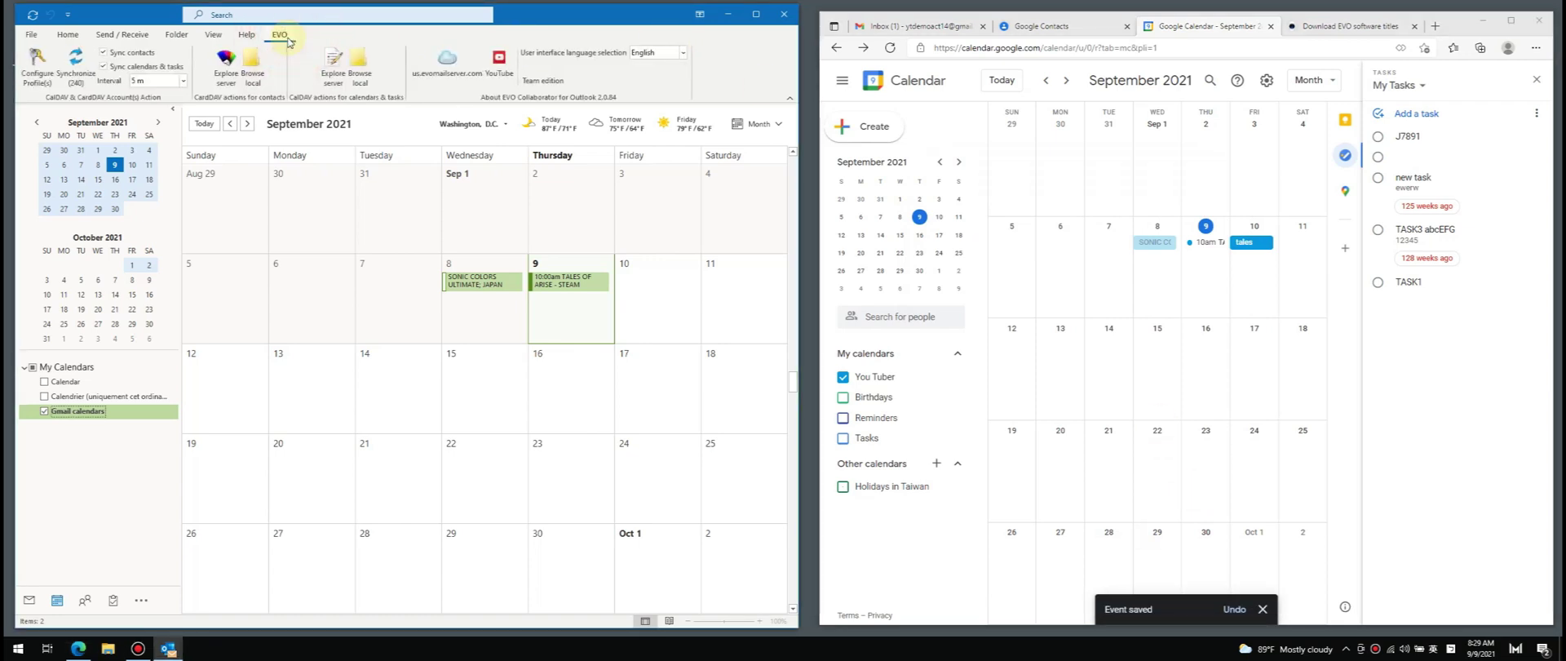
{"action": "left_click", "coordinate": [72, 72]}
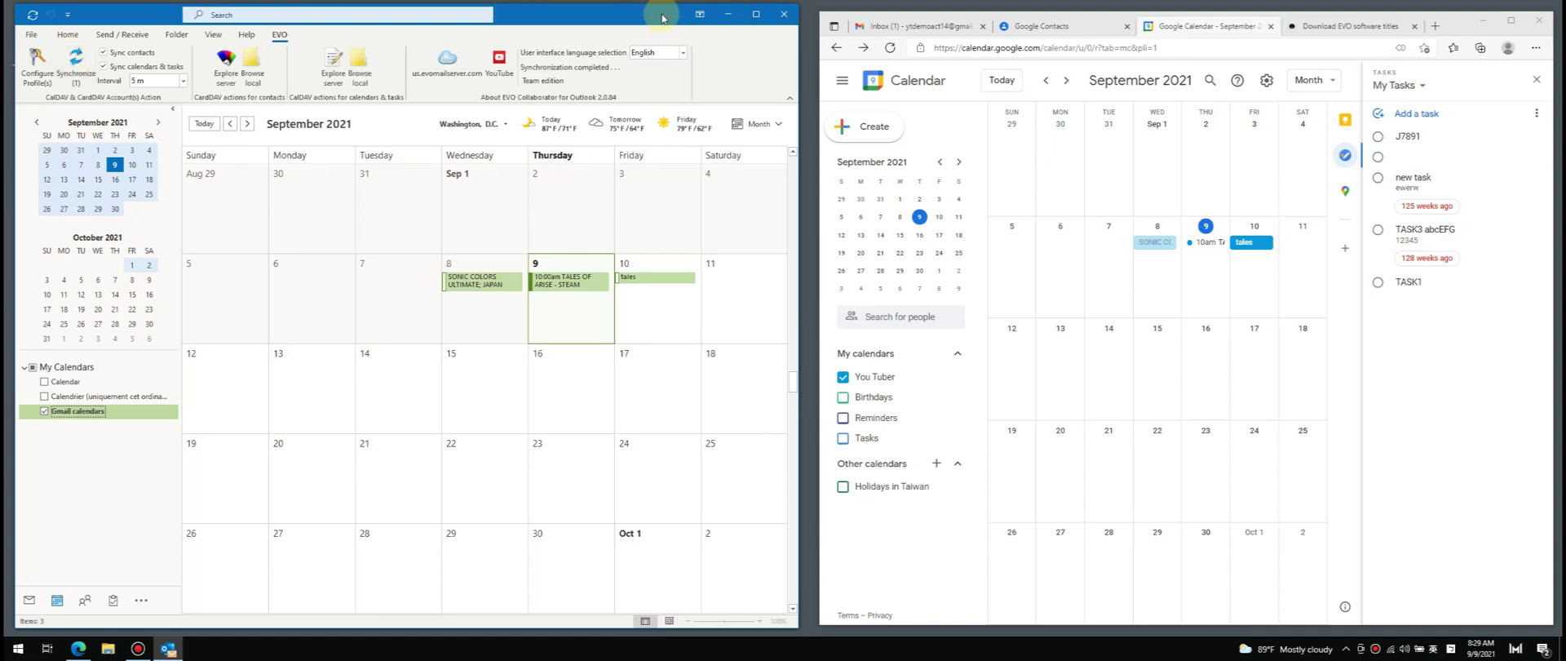
{"action": "left_click", "coordinate": [727, 14]}
{"action": "left_click", "coordinate": [1483, 21]}
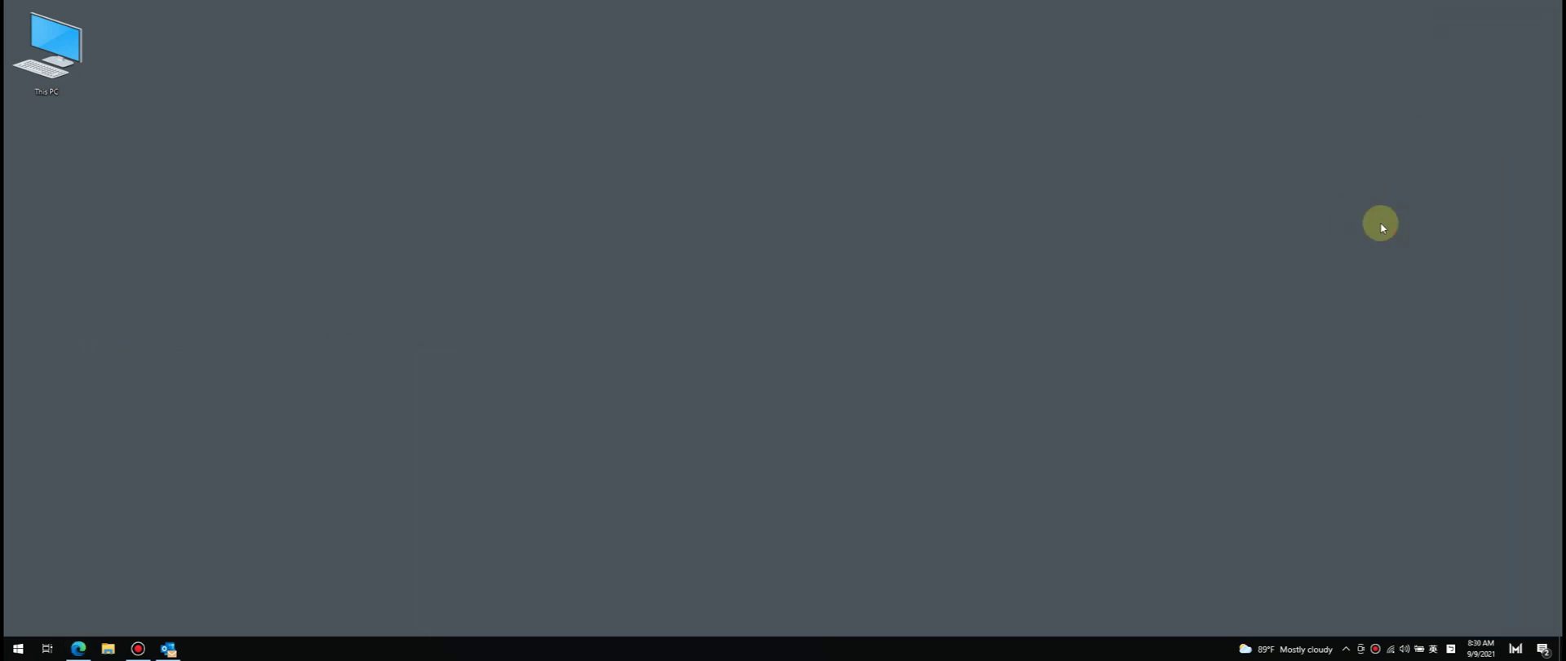